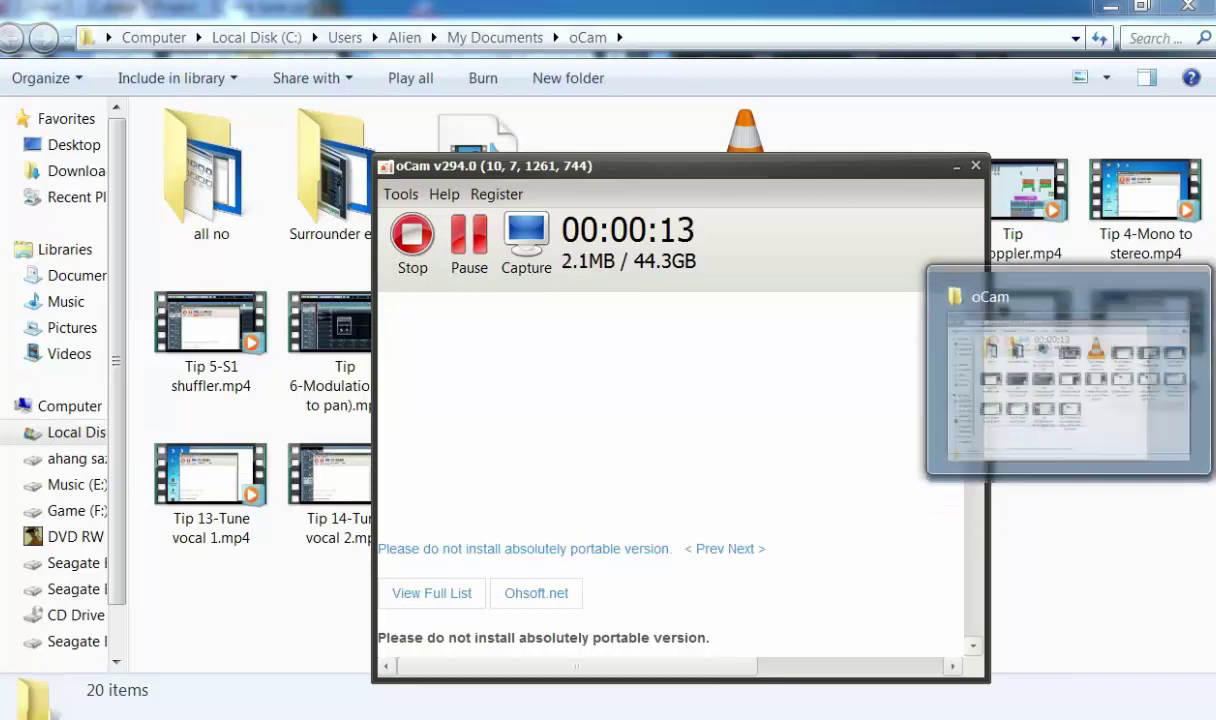
# Step: Switch to the Cubase 5 project 02-mix tune.cpr and dismiss the list of missing files
pyautogui.click(1012, 195)
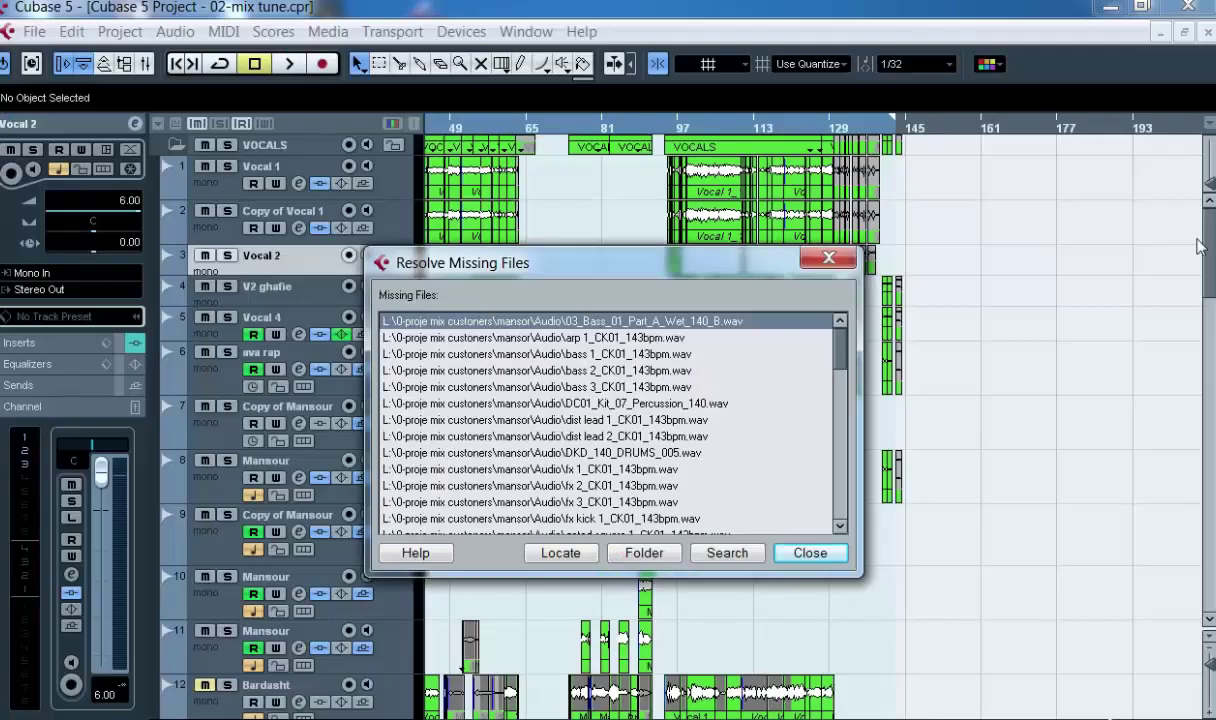
pyautogui.click(818, 553)
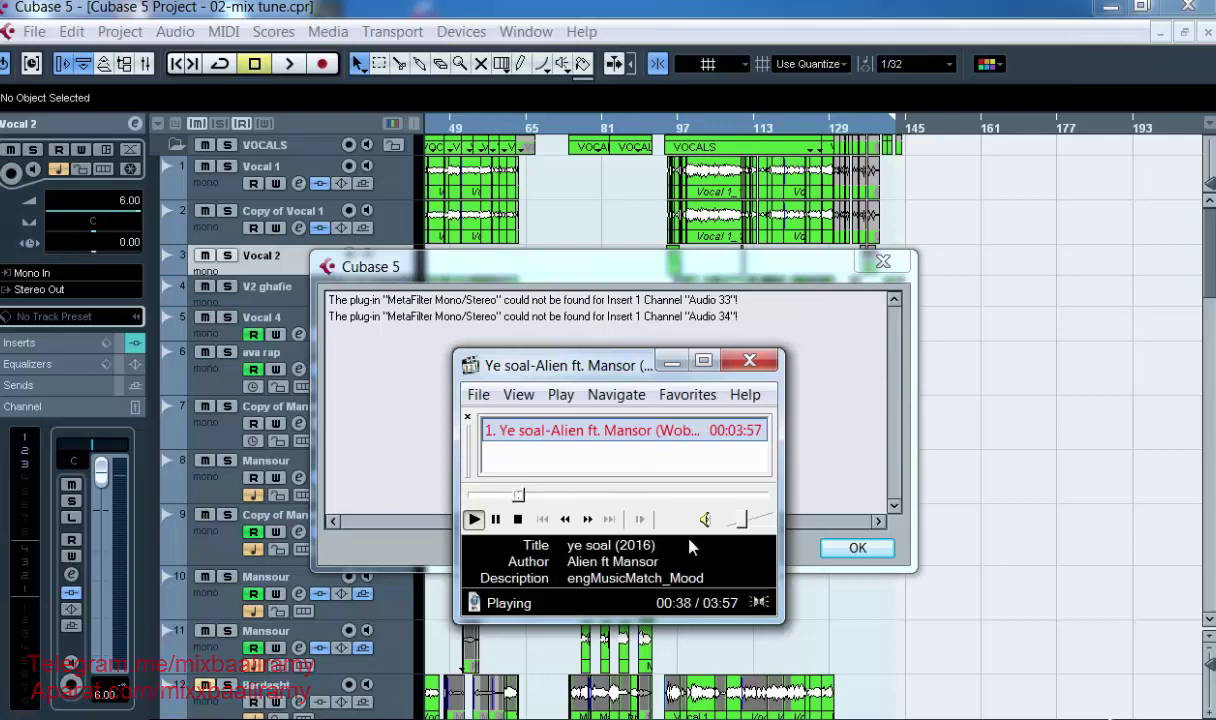
# Step: Skip ahead in the song playing in the media player and close the missing plug-in message
pyautogui.moveTo(517, 495); pyautogui.dragTo(592, 497)
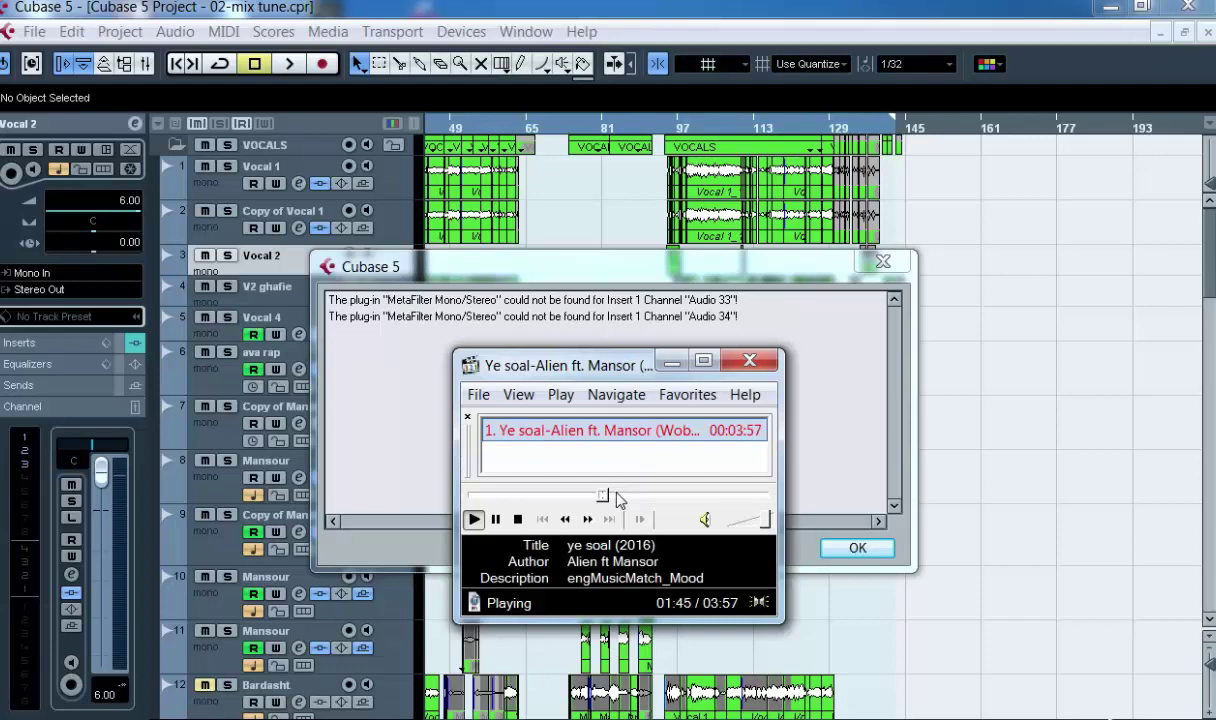
pyautogui.click(830, 264)
pyautogui.click(882, 262)
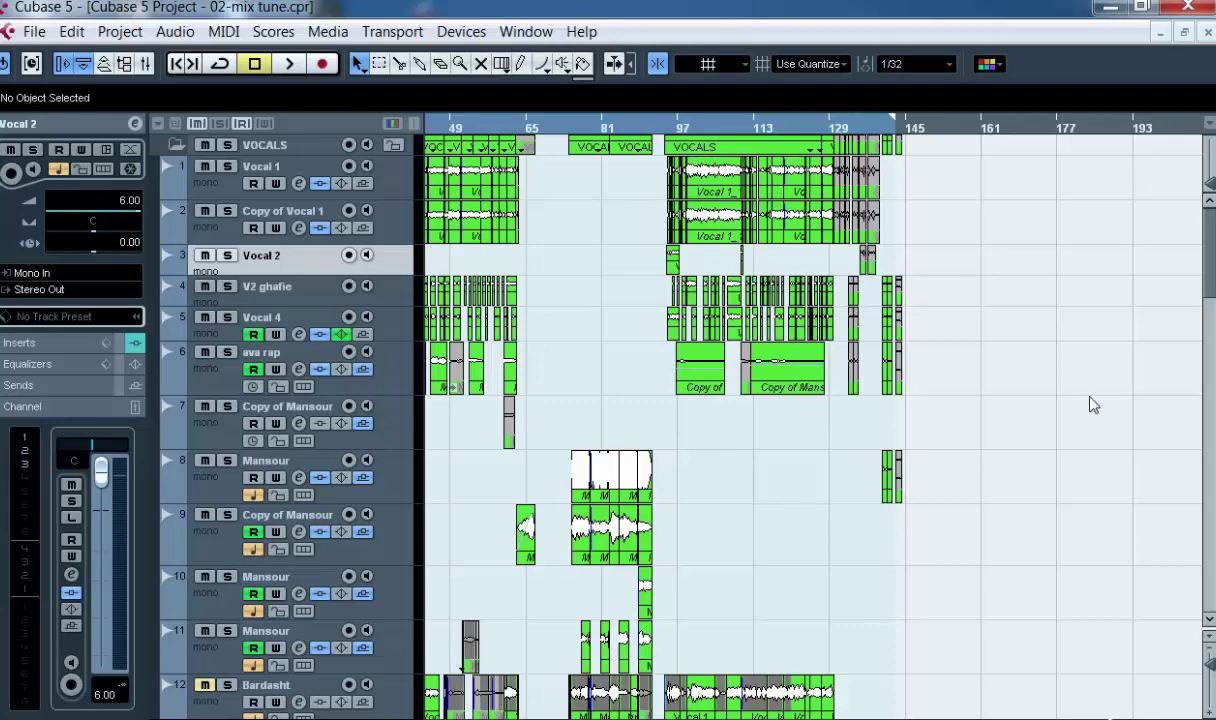
# Step: Stop the song in the media player and minimize the player
pyautogui.hotkey('alt', 'Tab')
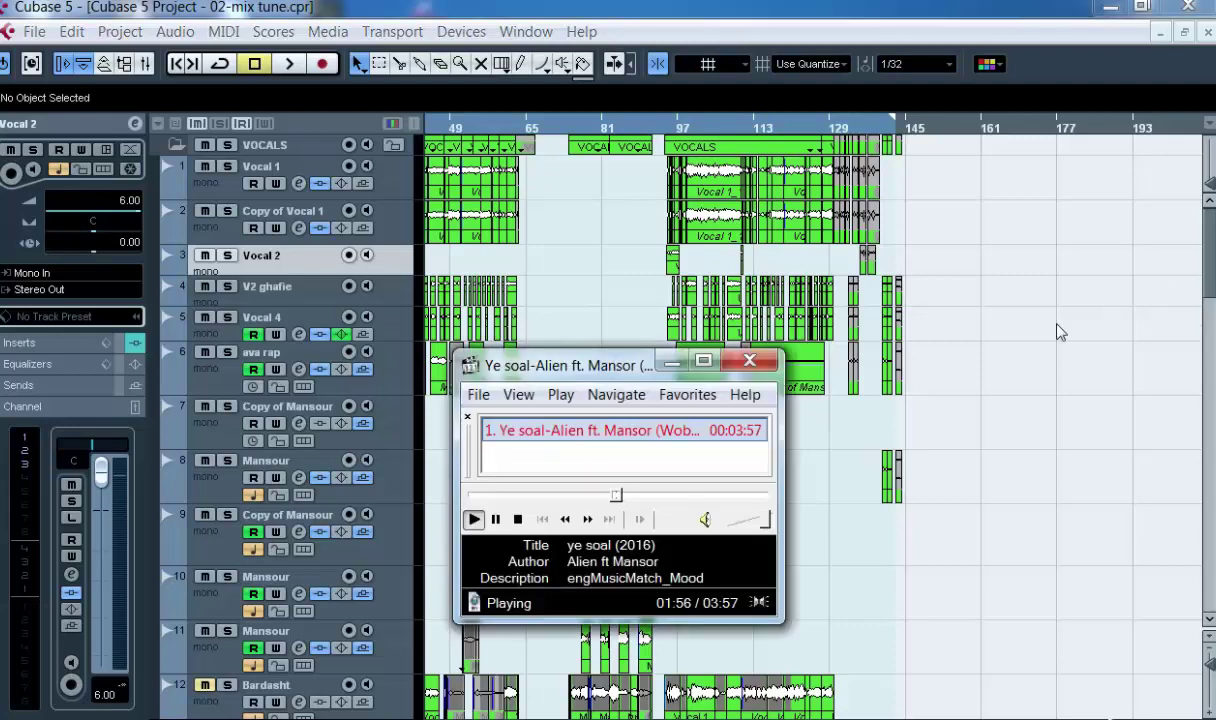
pyautogui.click(524, 530)
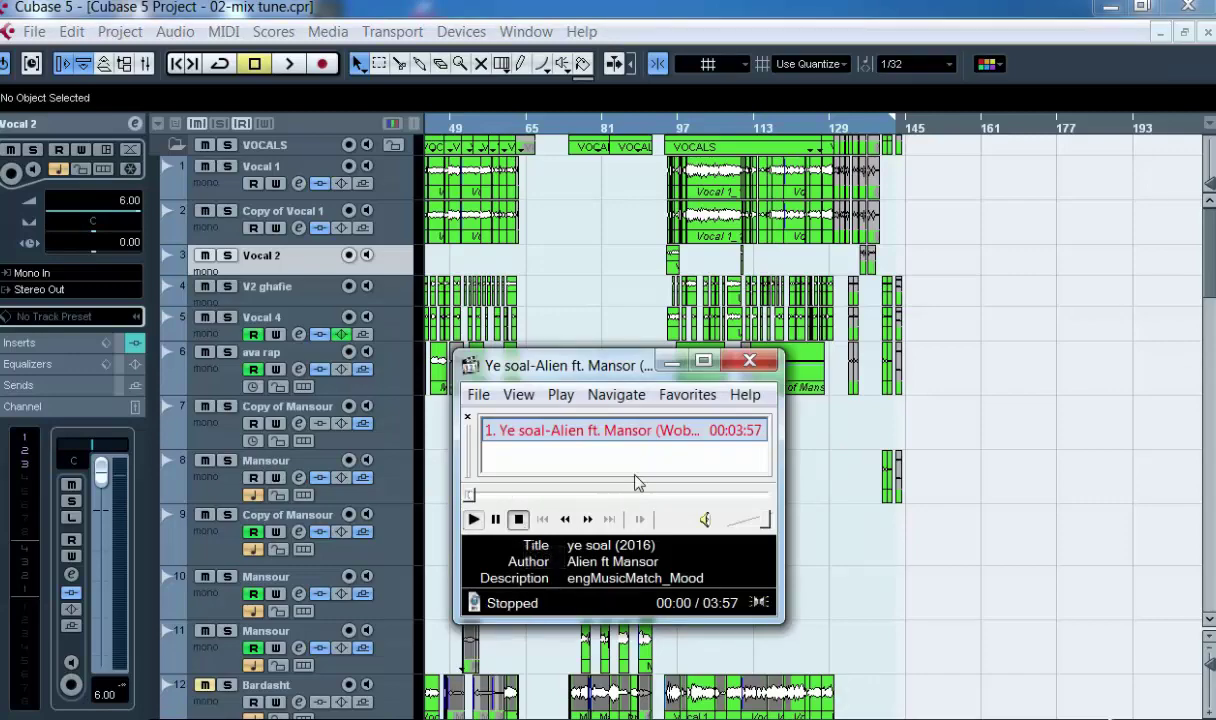
pyautogui.click(673, 362)
# Step: Place the project cursor at bar 35 and play the Vocal 1 track soloed from there
pyautogui.press('h')
pyautogui.press('h')
pyautogui.press('h')
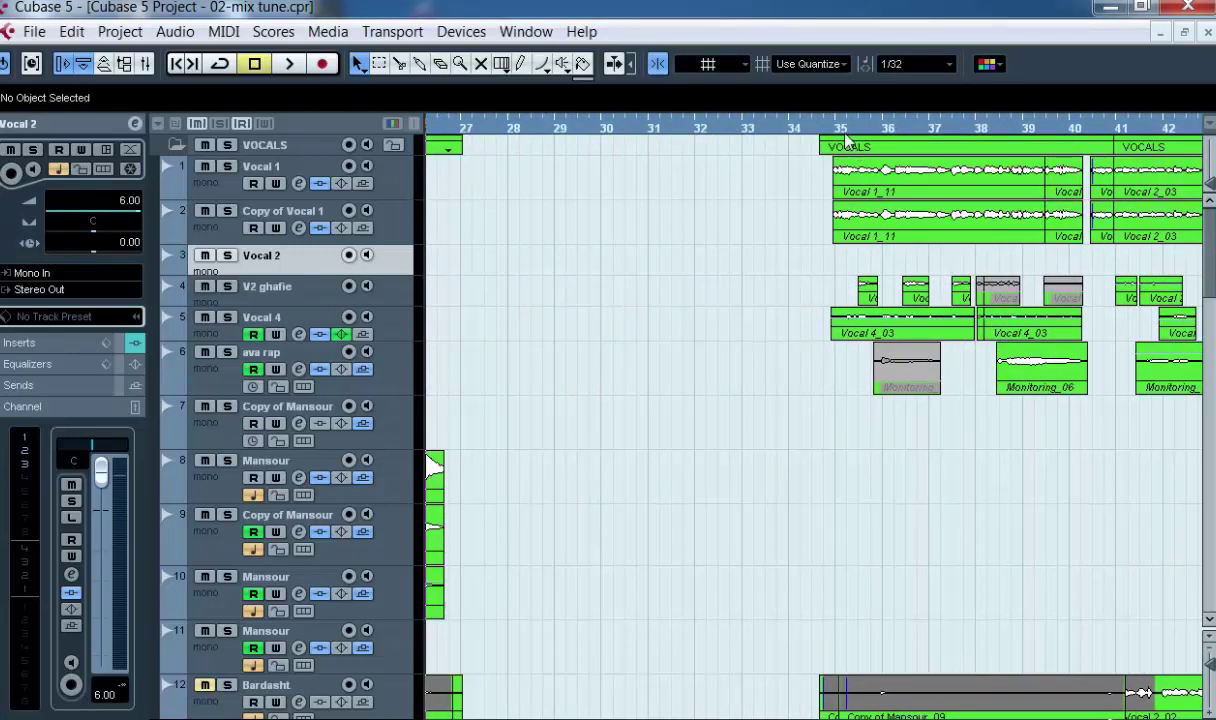
pyautogui.moveTo(800, 128); pyautogui.dragTo(835, 155)
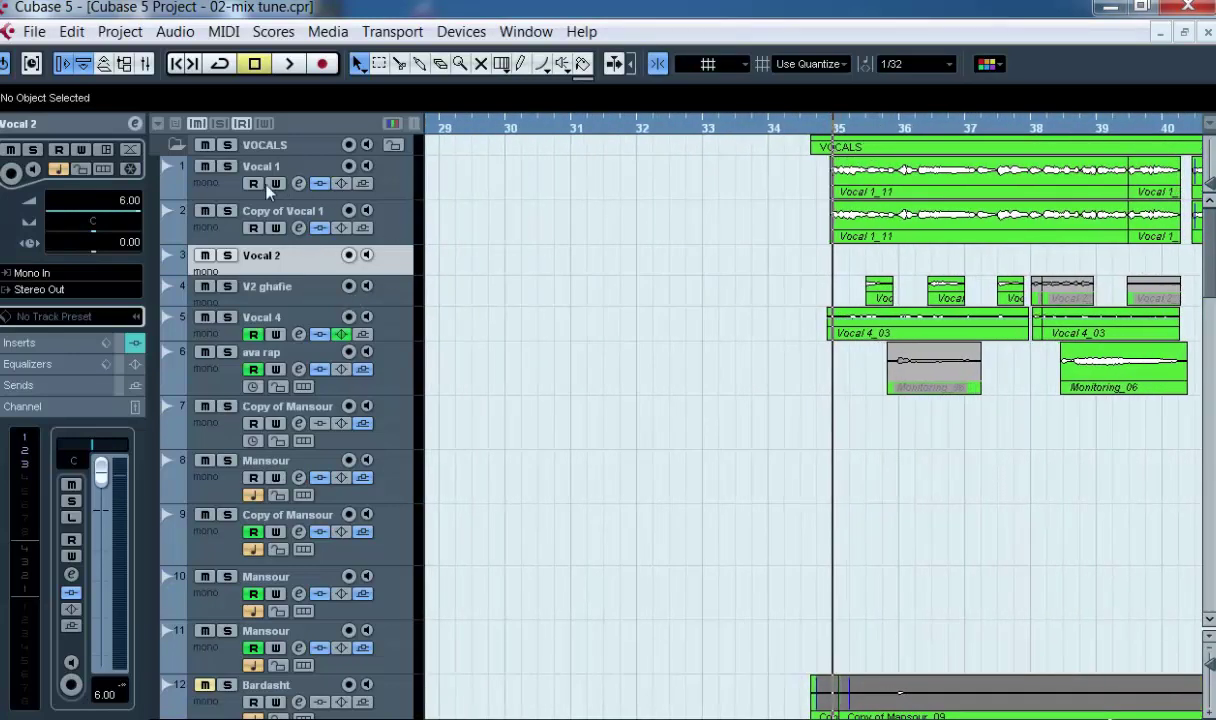
pyautogui.click(227, 166)
pyautogui.press('space')
pyautogui.click(212, 182)
pyautogui.press('g')
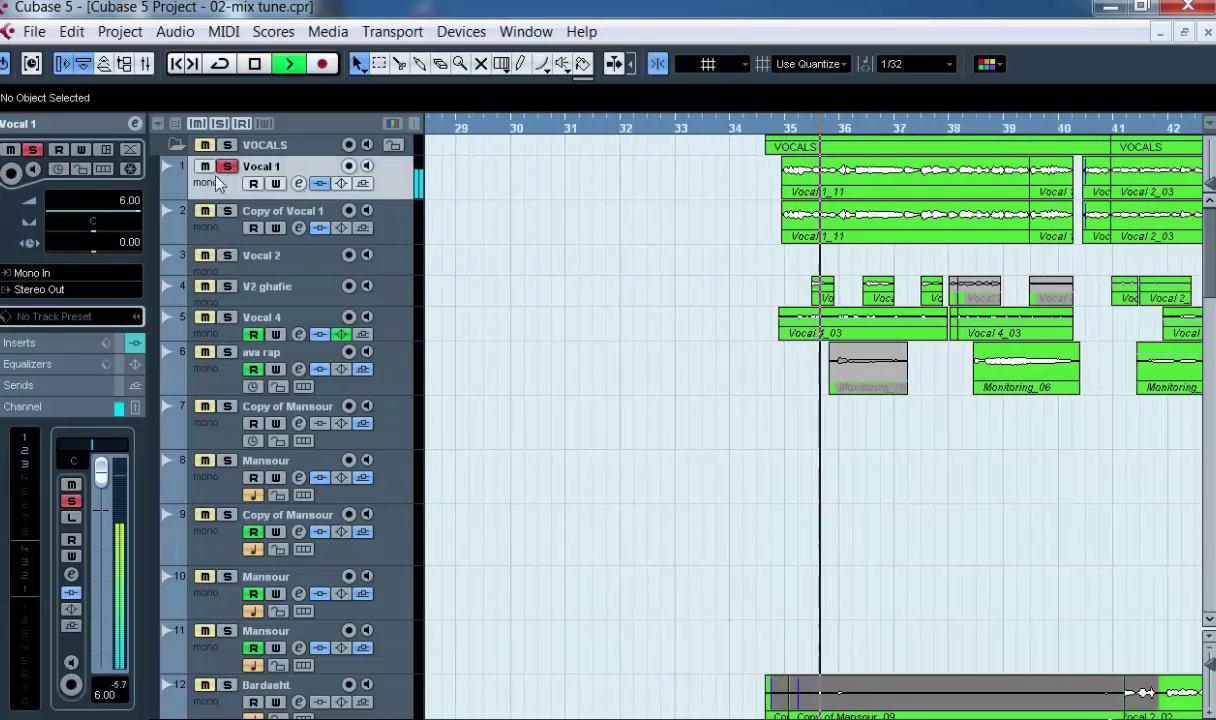
# Step: Turn off solo on Vocal 1 to hear it with the other vocal tracks, and stop playback
pyautogui.click(227, 166)
pyautogui.press('g')
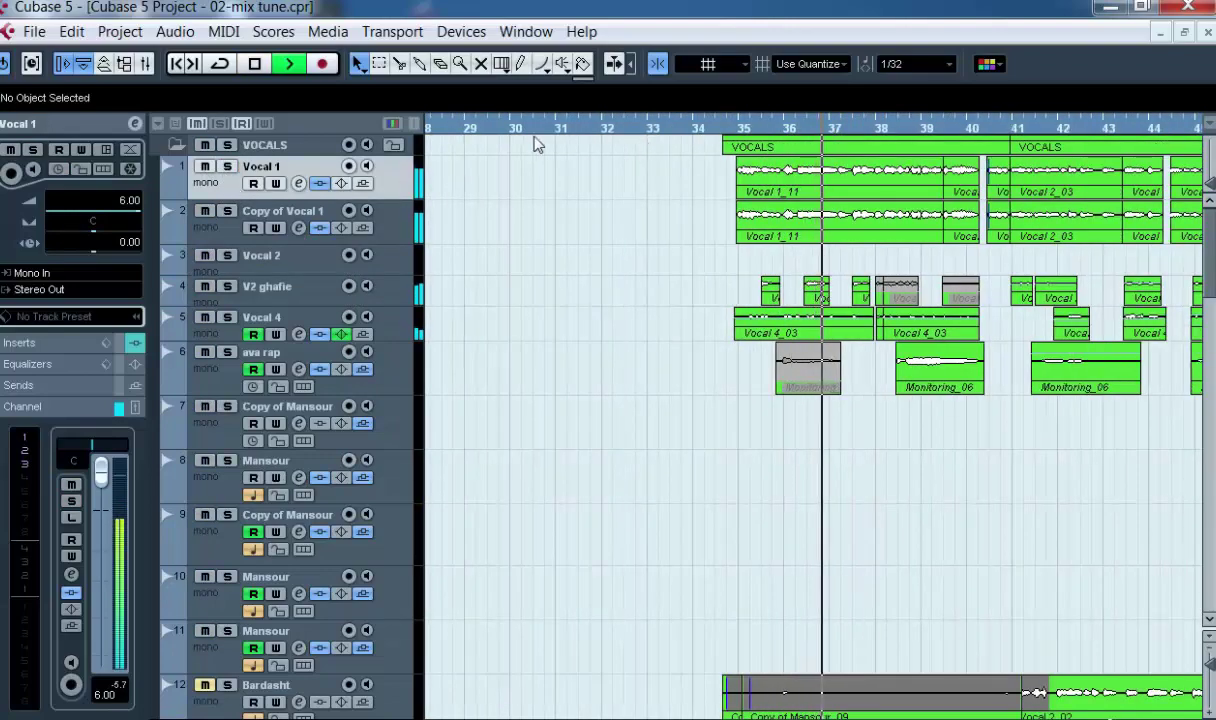
pyautogui.press('space')
# Step: Move the project cursor to the start of the clip just before bar 9 on track 8, and solo that track
pyautogui.moveTo(592, 132); pyautogui.dragTo(443, 373)
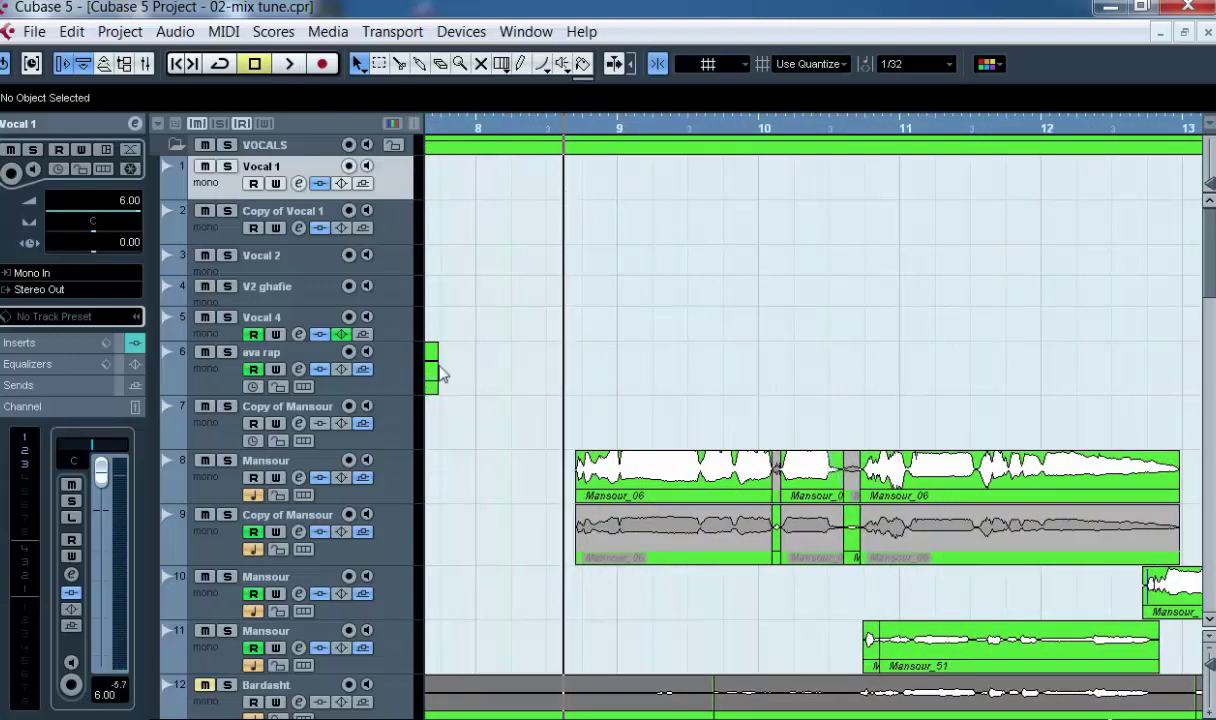
pyautogui.click(227, 460)
pyautogui.scroll(-3, 516, 285)
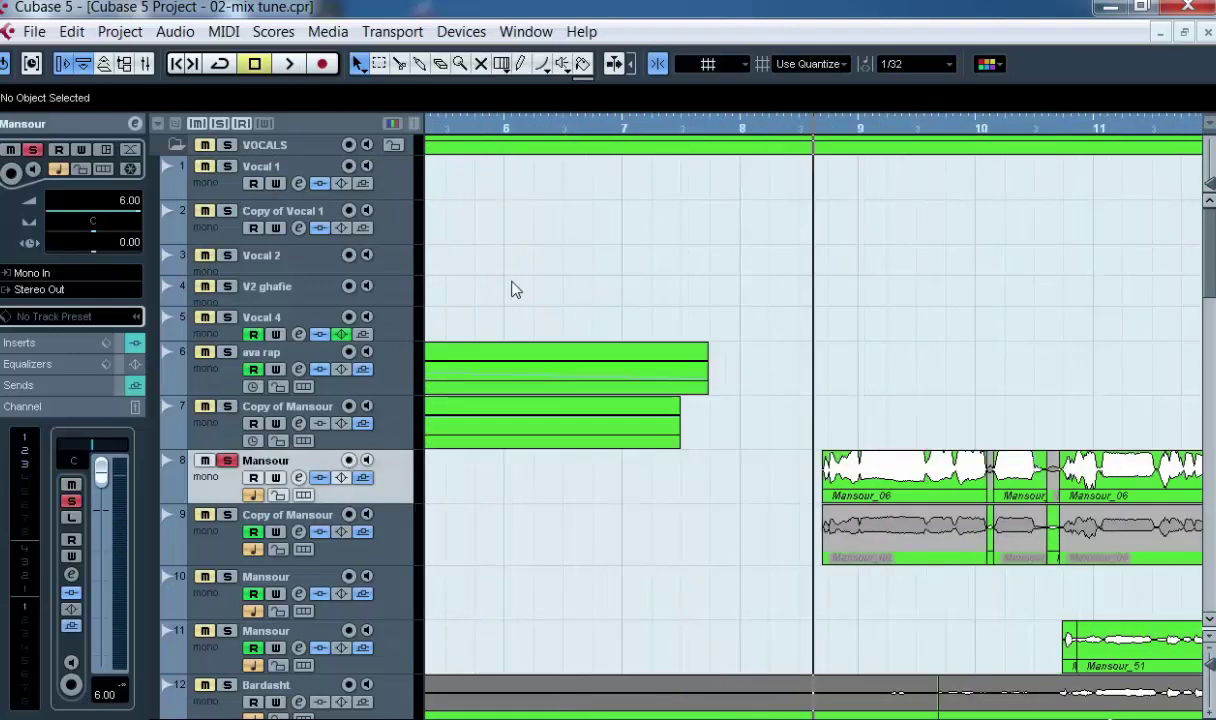
pyautogui.scroll(2, 727, 168)
pyautogui.scroll(1, 727, 168)
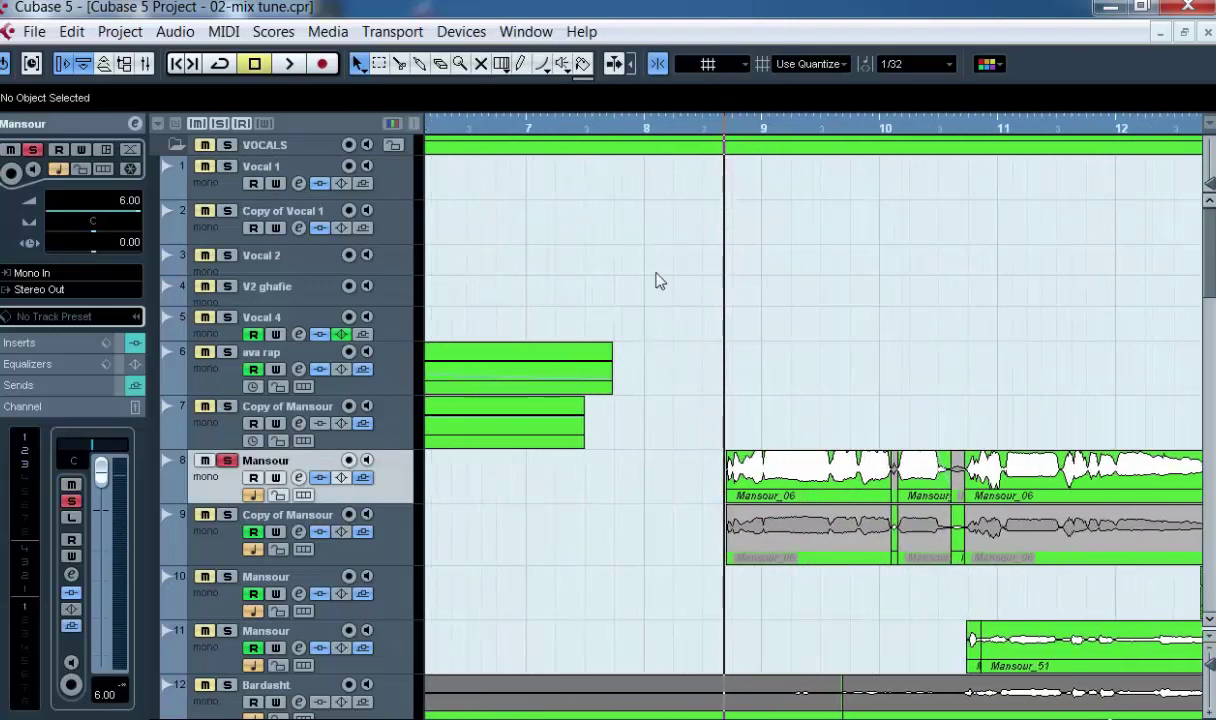
# Step: Load the Harmony Engine plug-in into insert slot 4 of track 8's channel
pyautogui.click(298, 478)
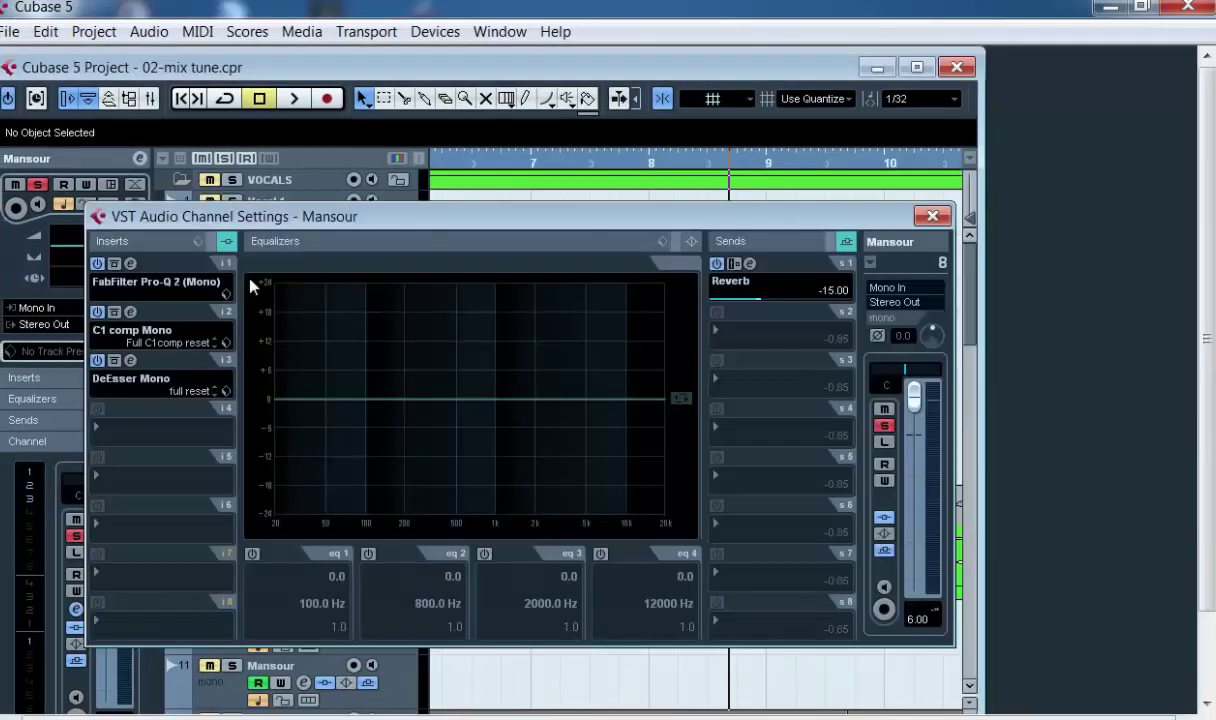
pyautogui.click(167, 430)
pyautogui.moveTo(299, 95)
pyautogui.moveTo(603, 104)
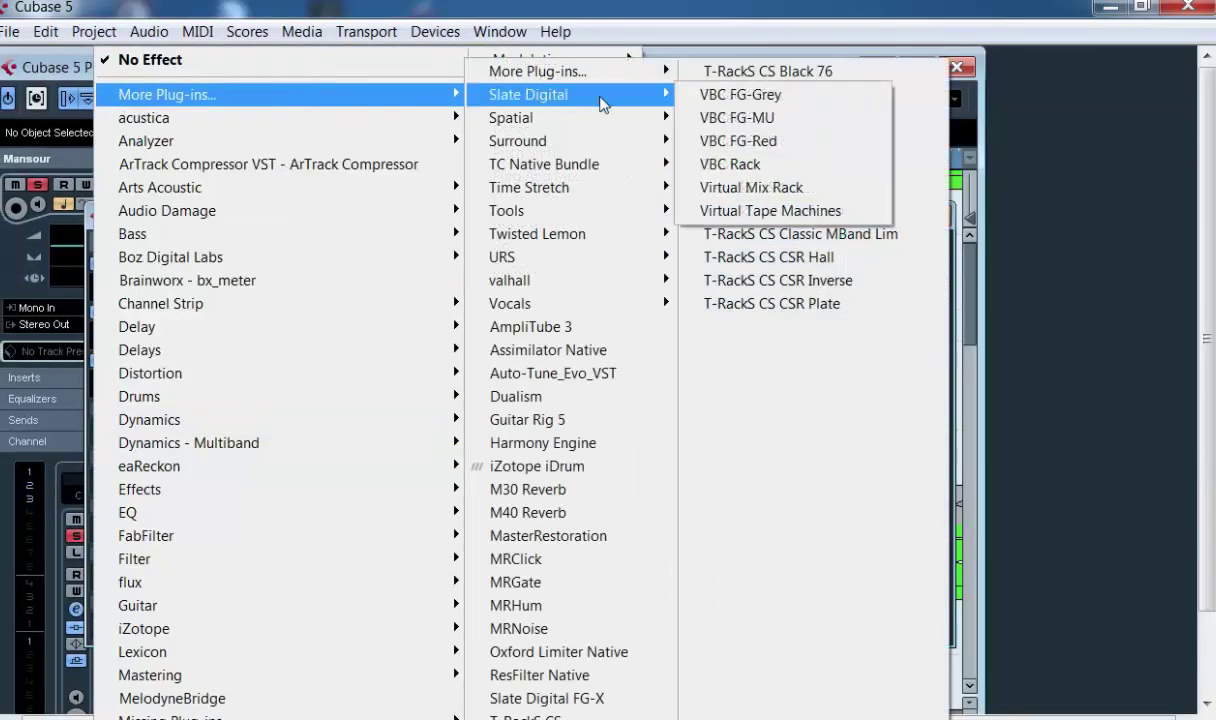
pyautogui.click(548, 443)
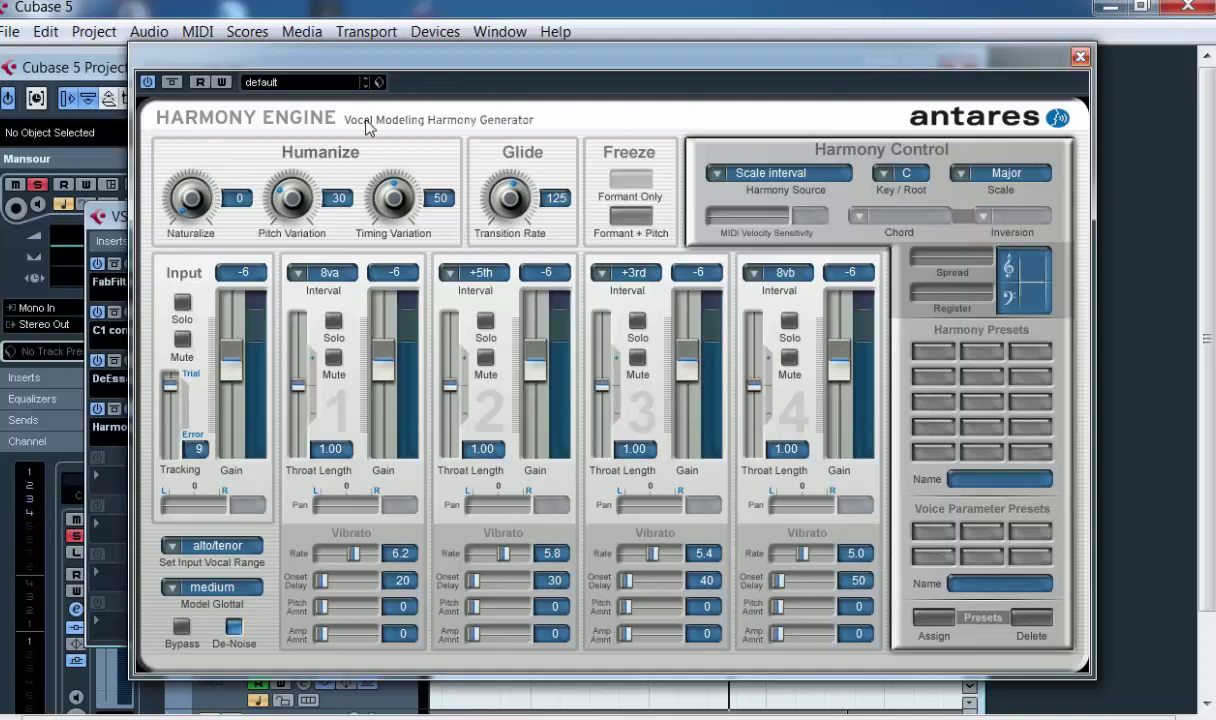
# Step: Look through Harmony Engine's preset list, close the plug-in, and return to the maximized project window
pyautogui.click(365, 82)
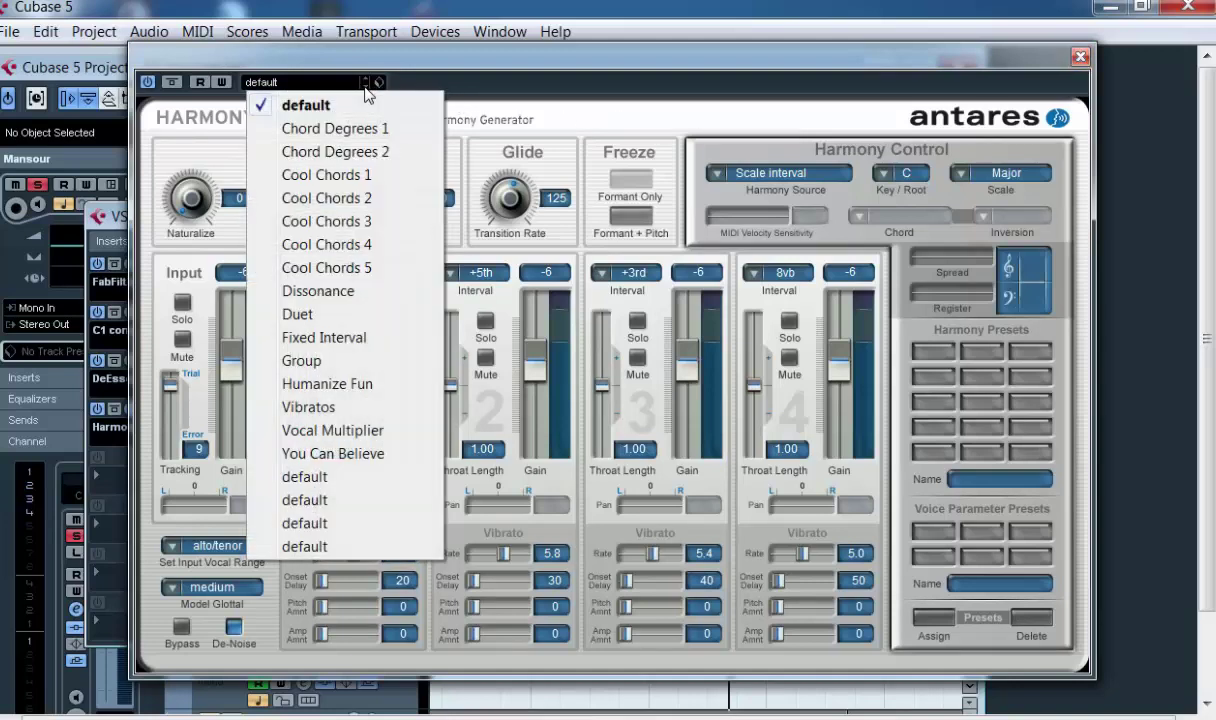
pyautogui.click(365, 82)
pyautogui.click(1080, 56)
pyautogui.doubleClick(987, 60)
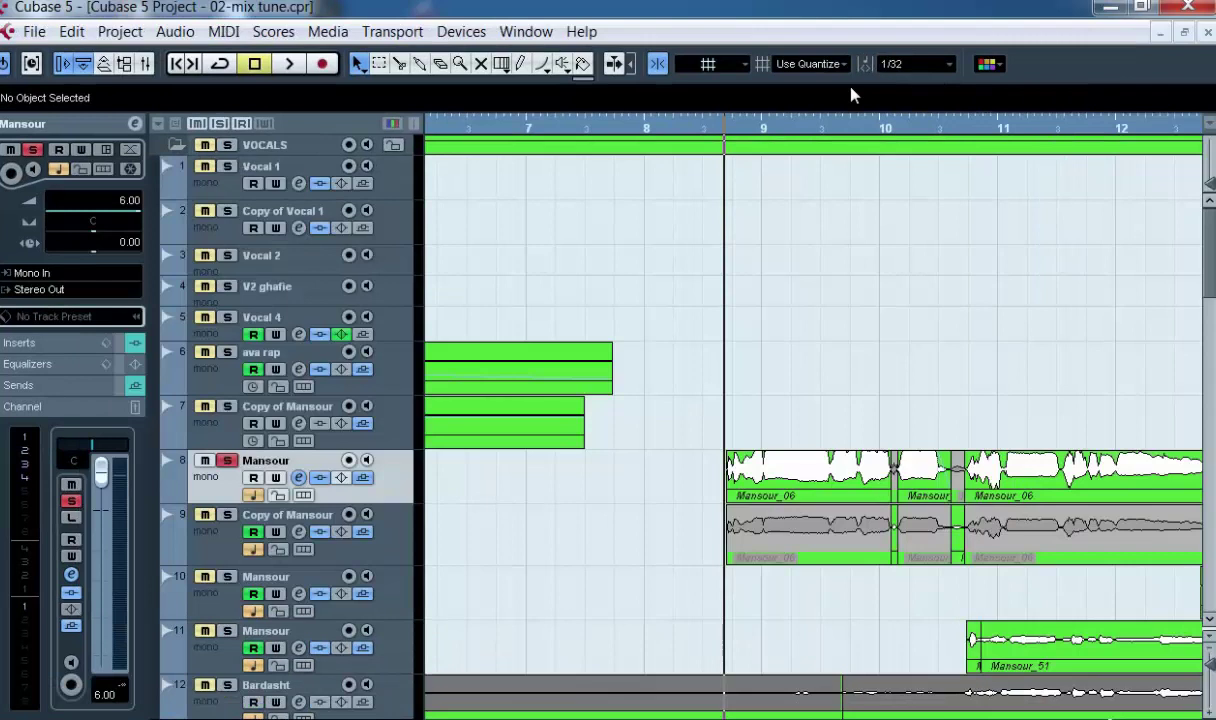
# Step: Play soloed track 8 and restart its playback from the start of the clip just before bar 9
pyautogui.click(289, 63)
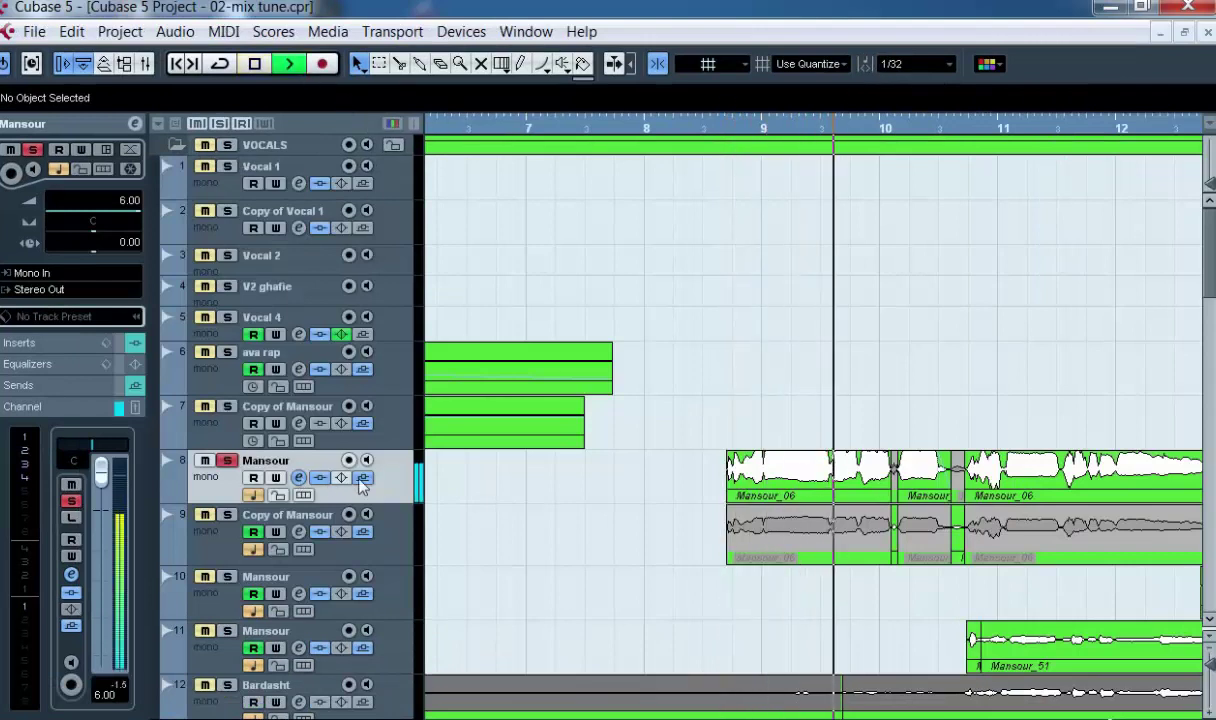
pyautogui.click(710, 128)
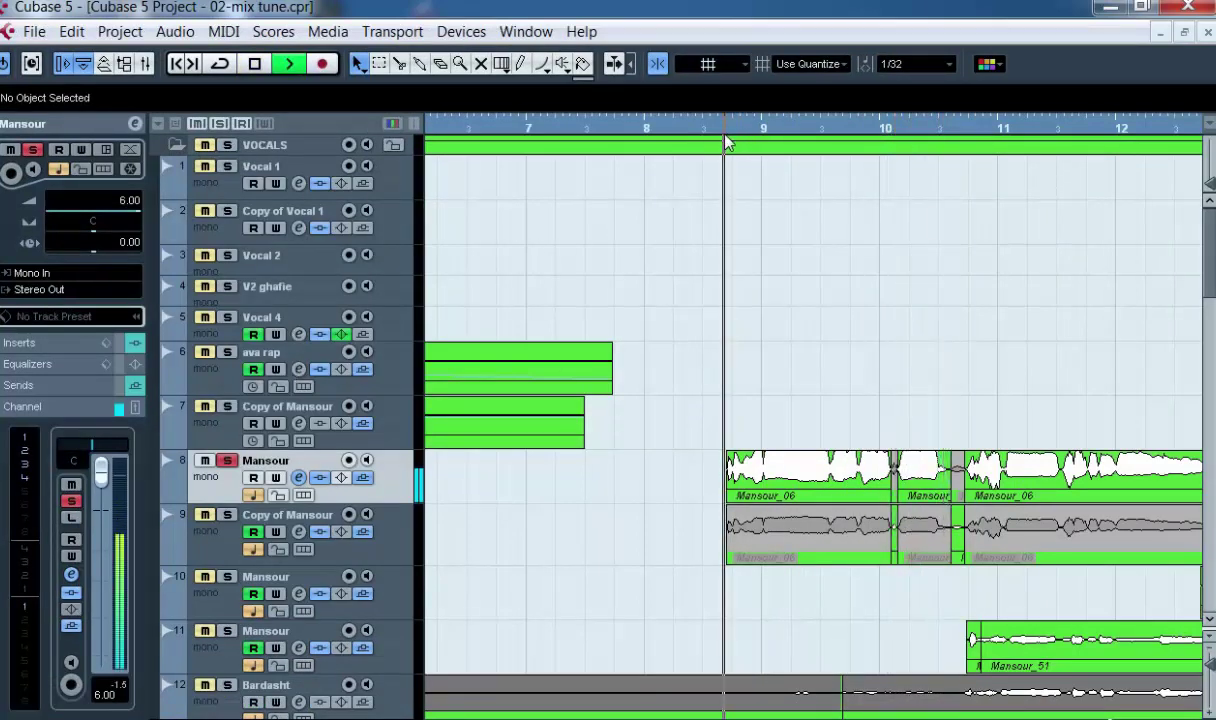
pyautogui.scroll(1, 726, 143)
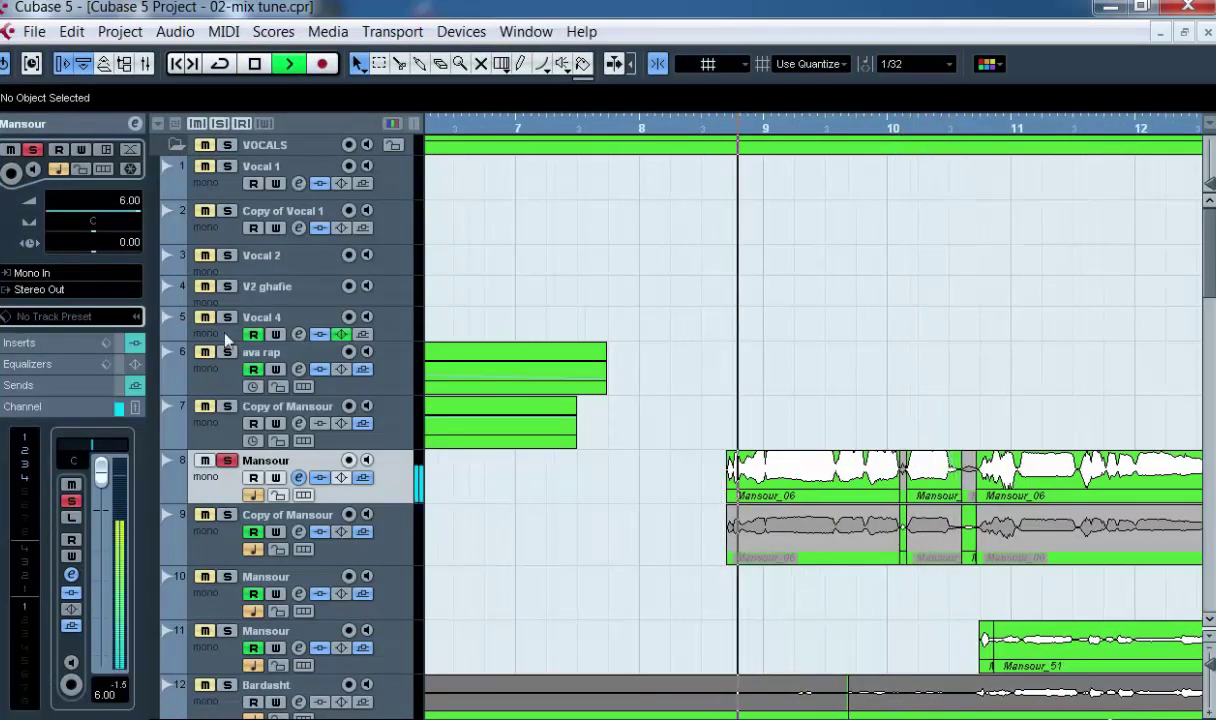
# Step: Reopen Harmony Engine from track 8's channel settings and step through its presets to load You Can Believe
pyautogui.click(134, 123)
pyautogui.click(114, 408)
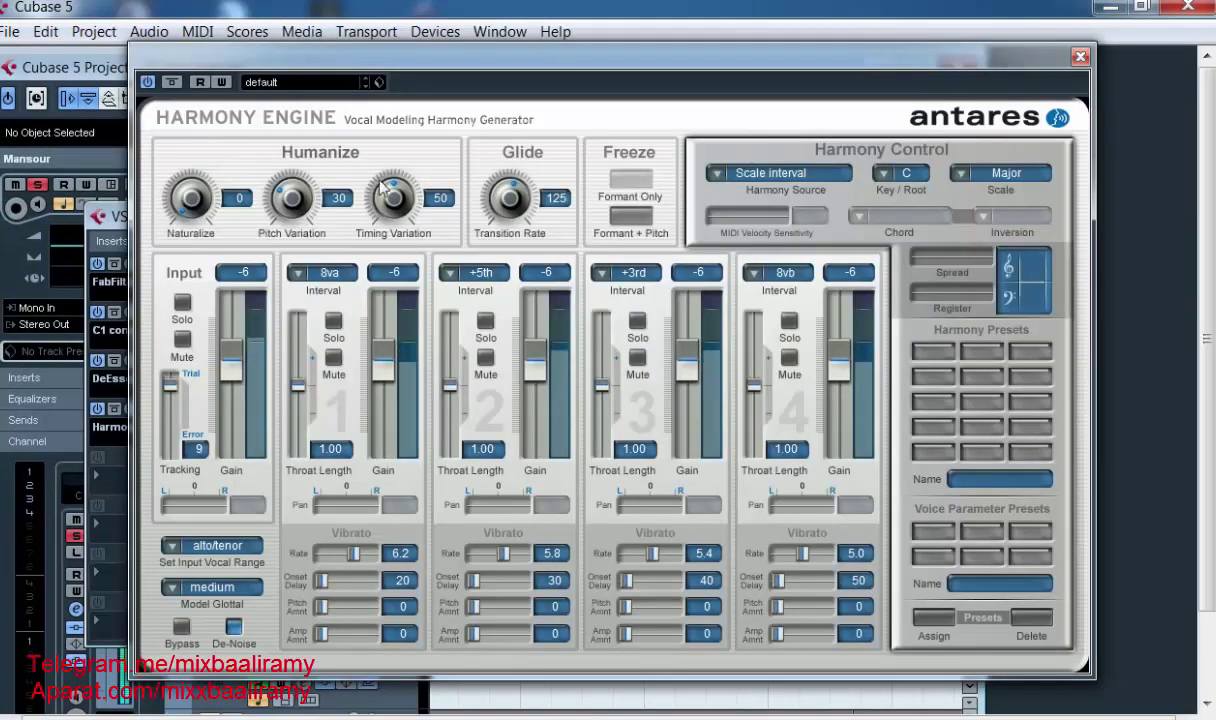
pyautogui.click(366, 87)
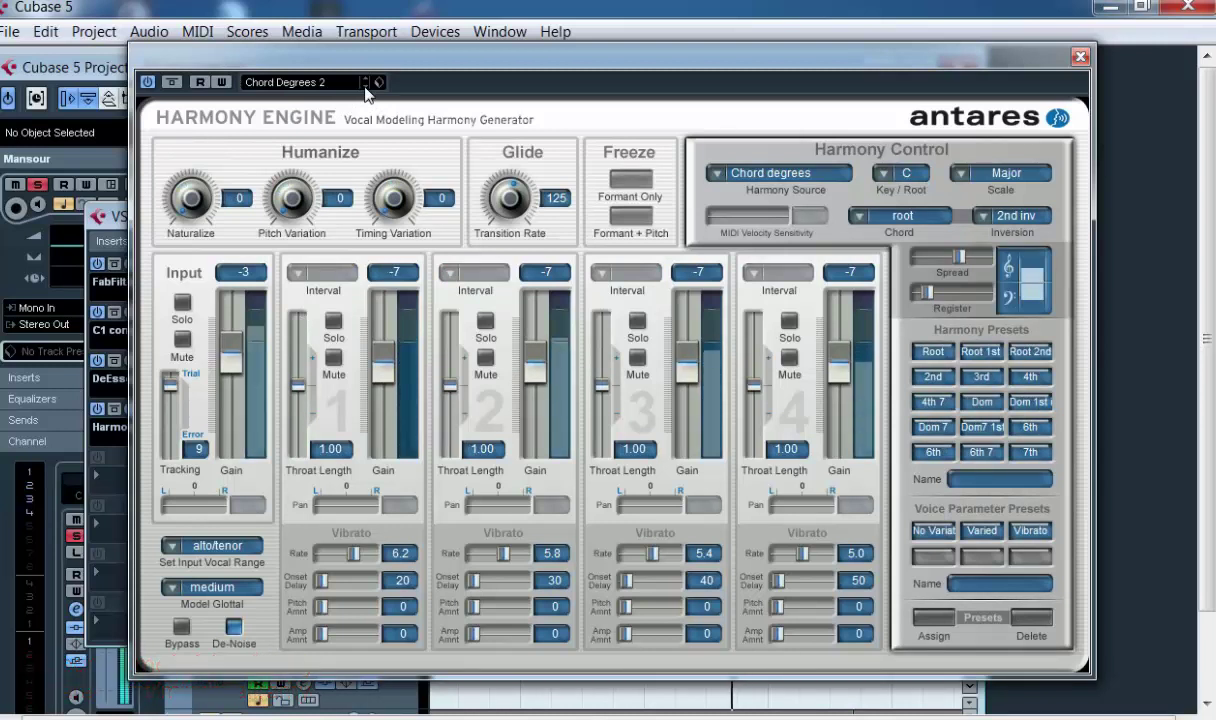
pyautogui.click(366, 88)
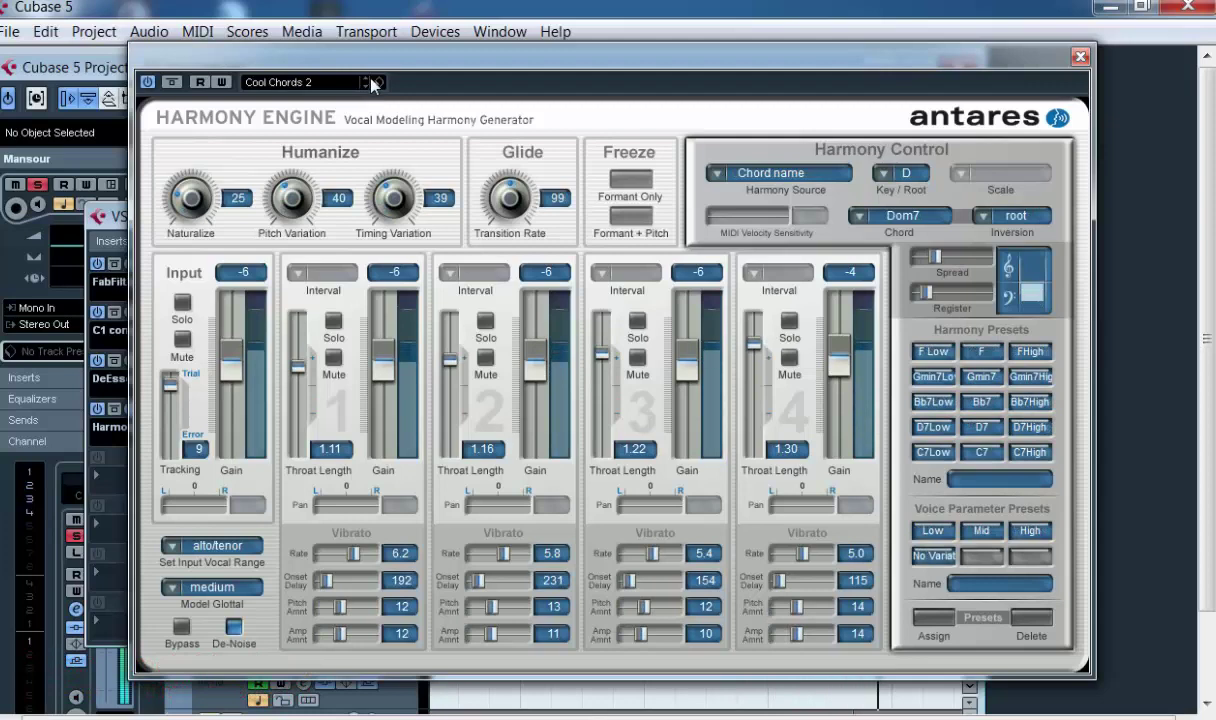
pyautogui.click(366, 87)
pyautogui.click(366, 87)
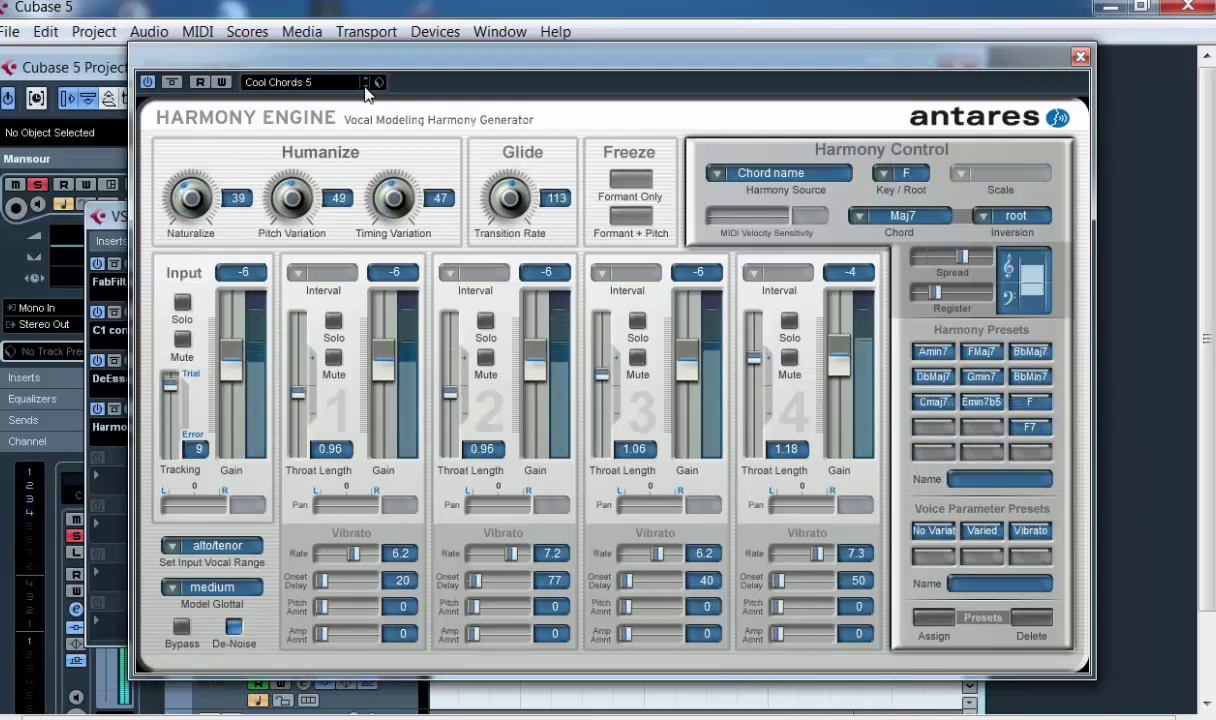
pyautogui.click(366, 87)
pyautogui.click(366, 87)
pyautogui.click(366, 87)
pyautogui.click(366, 87)
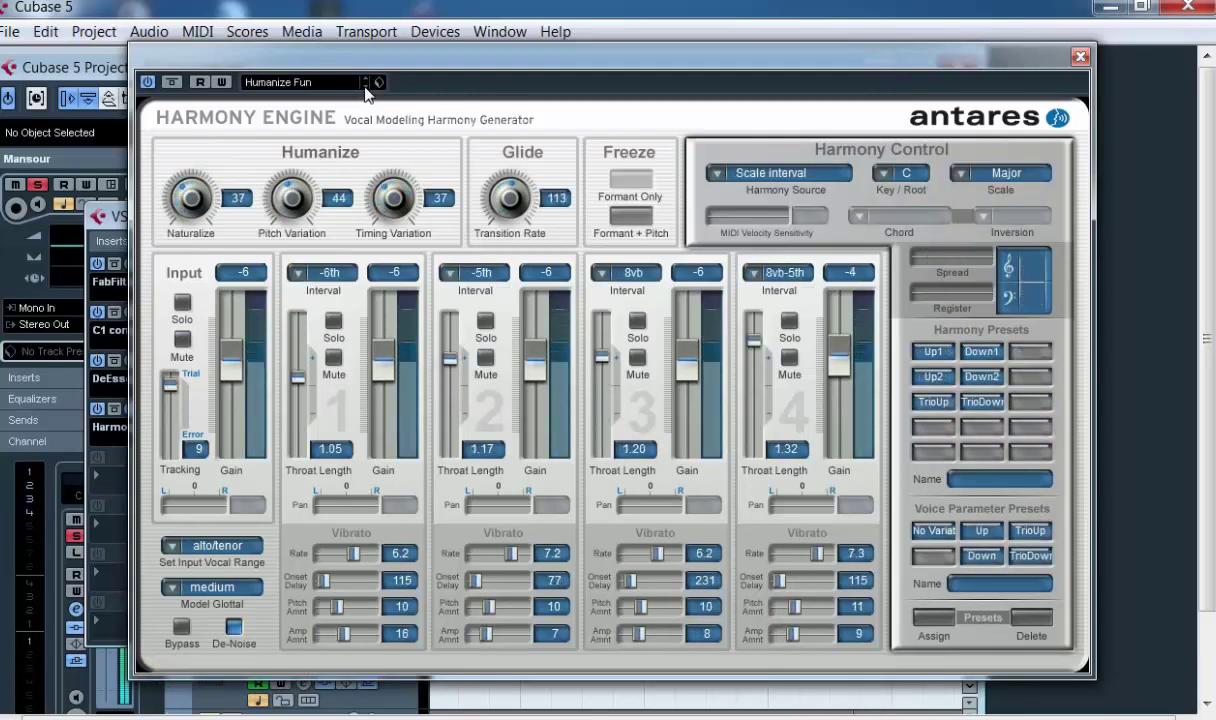
pyautogui.click(366, 87)
pyautogui.click(366, 87)
pyautogui.click(366, 87)
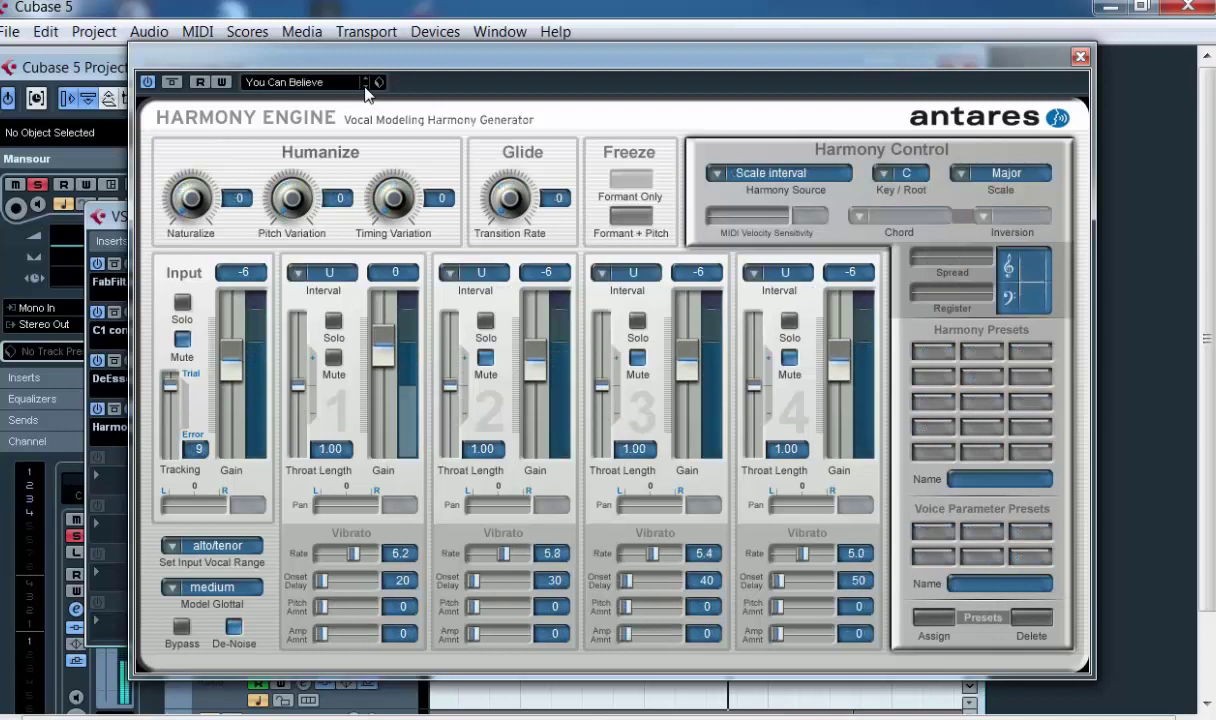
pyautogui.click(366, 87)
pyautogui.click(366, 78)
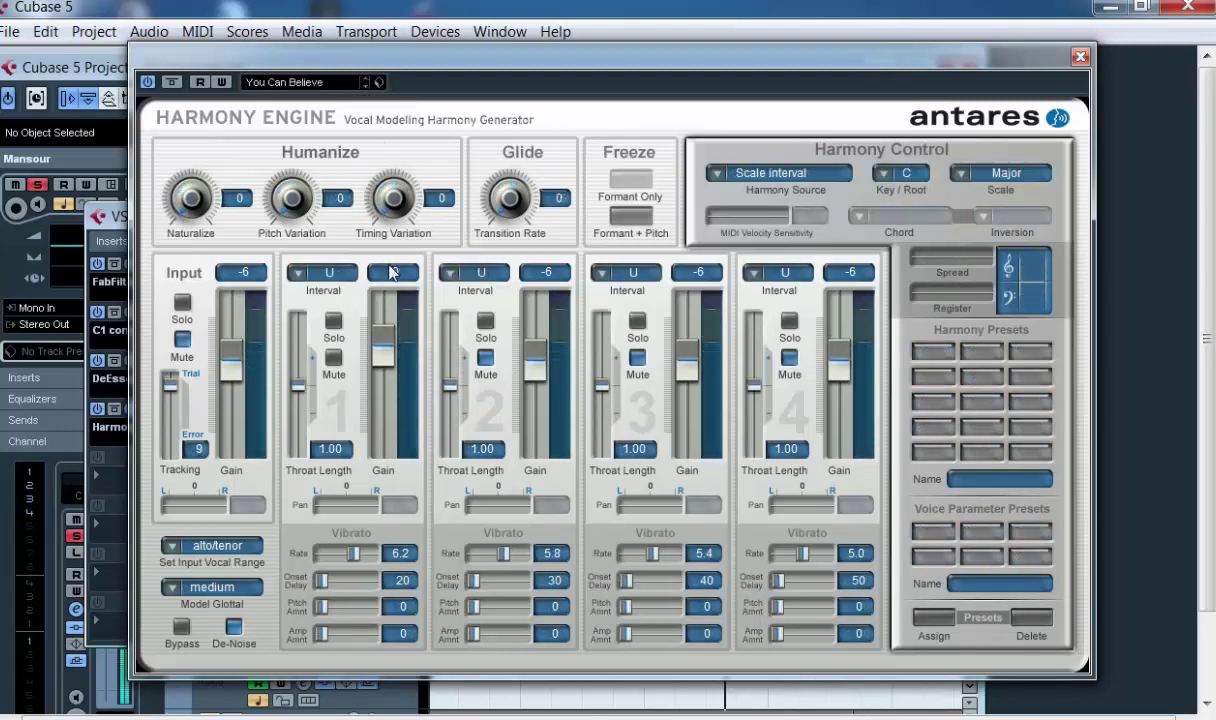
# Step: Solo both the Input channel and harmony voice 1 in Harmony Engine
pyautogui.keyDown('ctrl'); pyautogui.click(392, 272); pyautogui.keyUp('ctrl')
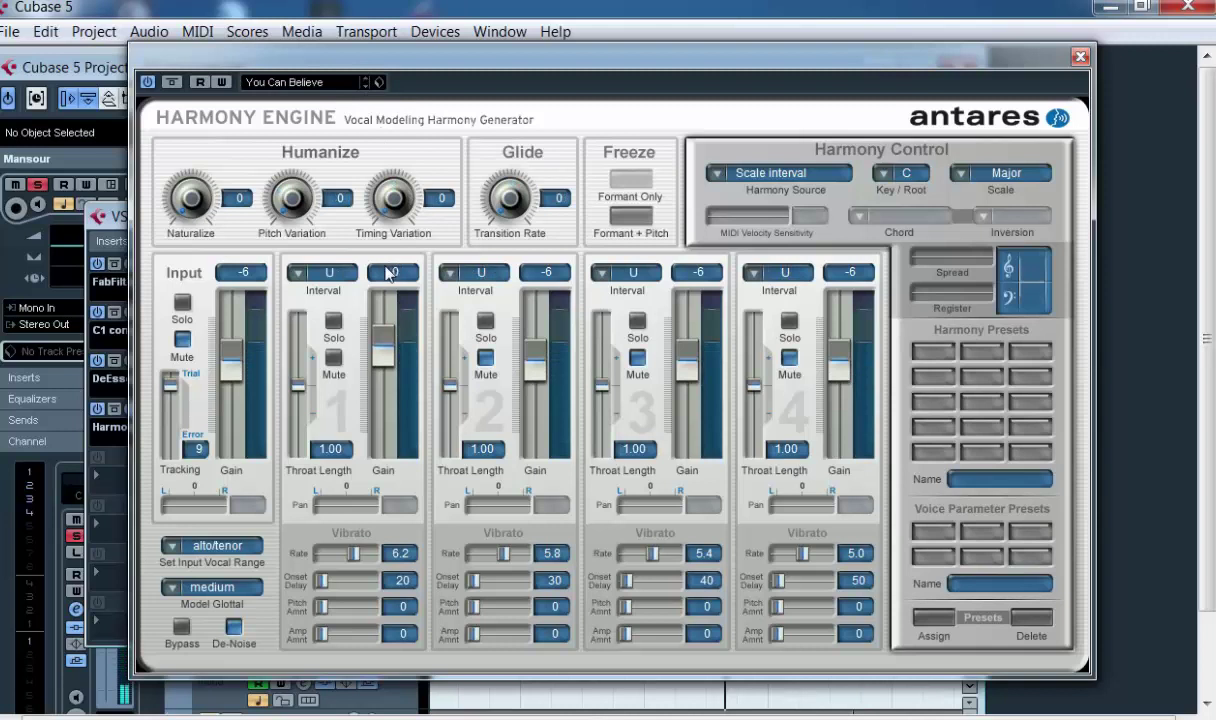
pyautogui.click(183, 302)
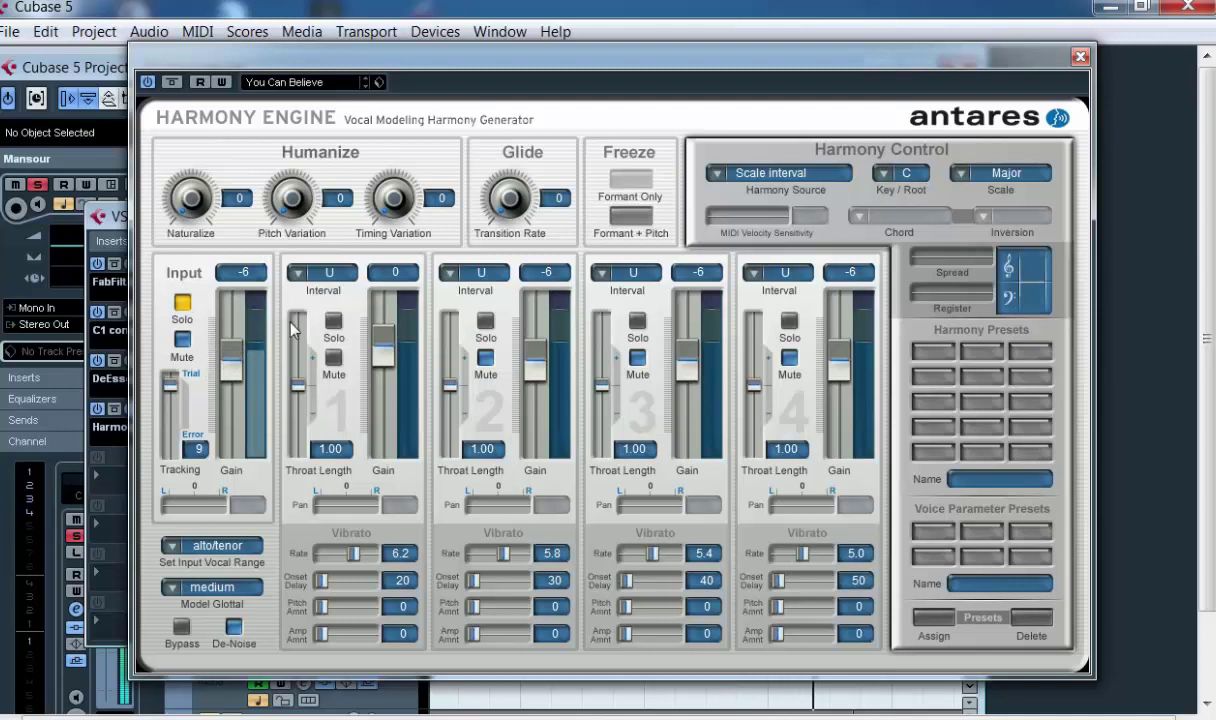
pyautogui.click(331, 321)
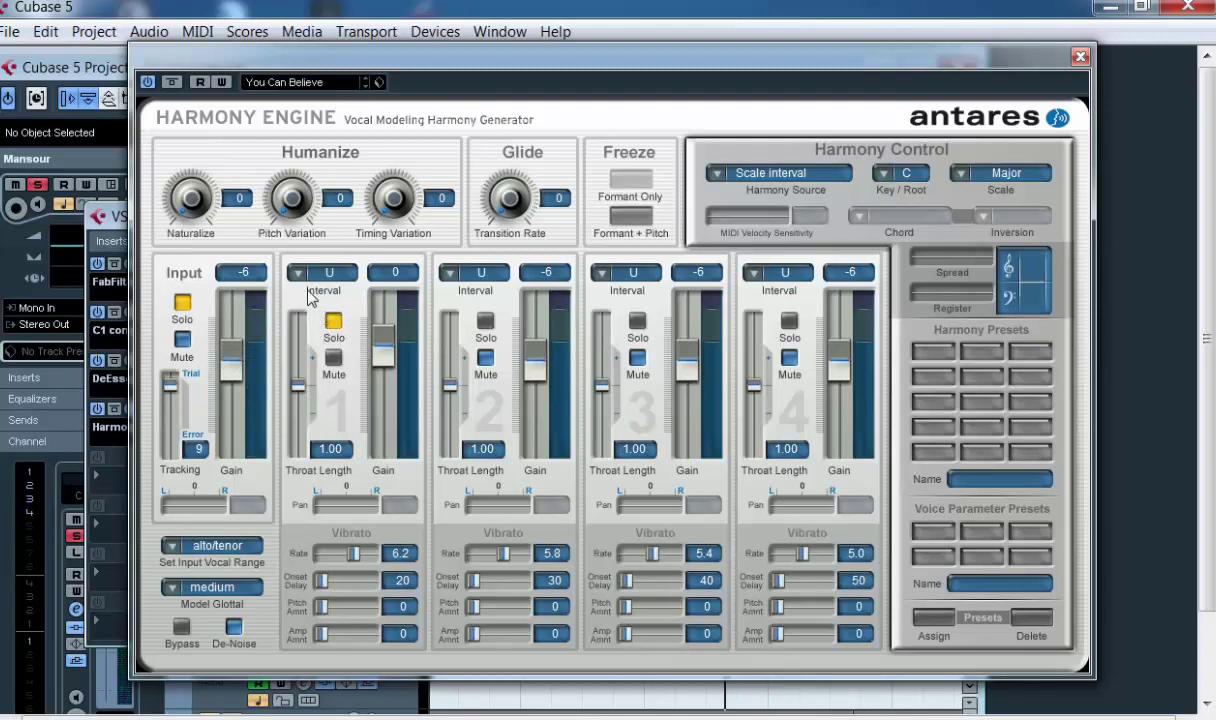
# Step: Set harmony voice 1's interval to +3rd and turn off solo on the Input channel
pyautogui.click(309, 279)
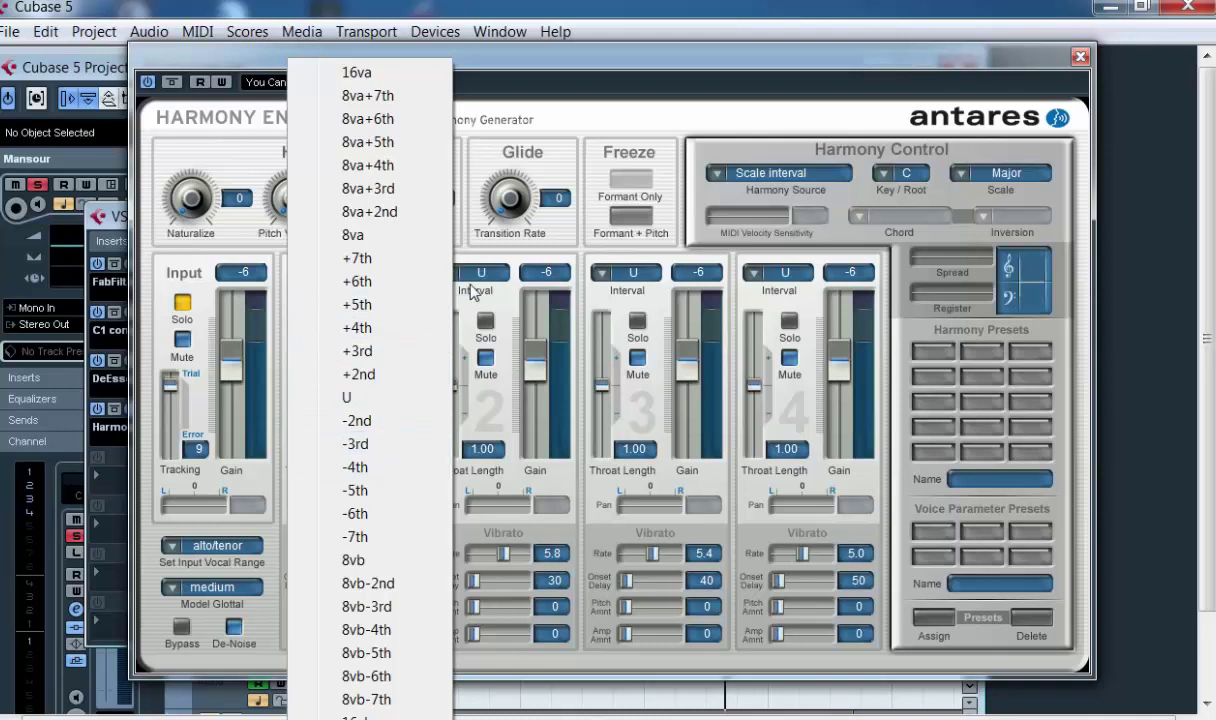
pyautogui.click(358, 349)
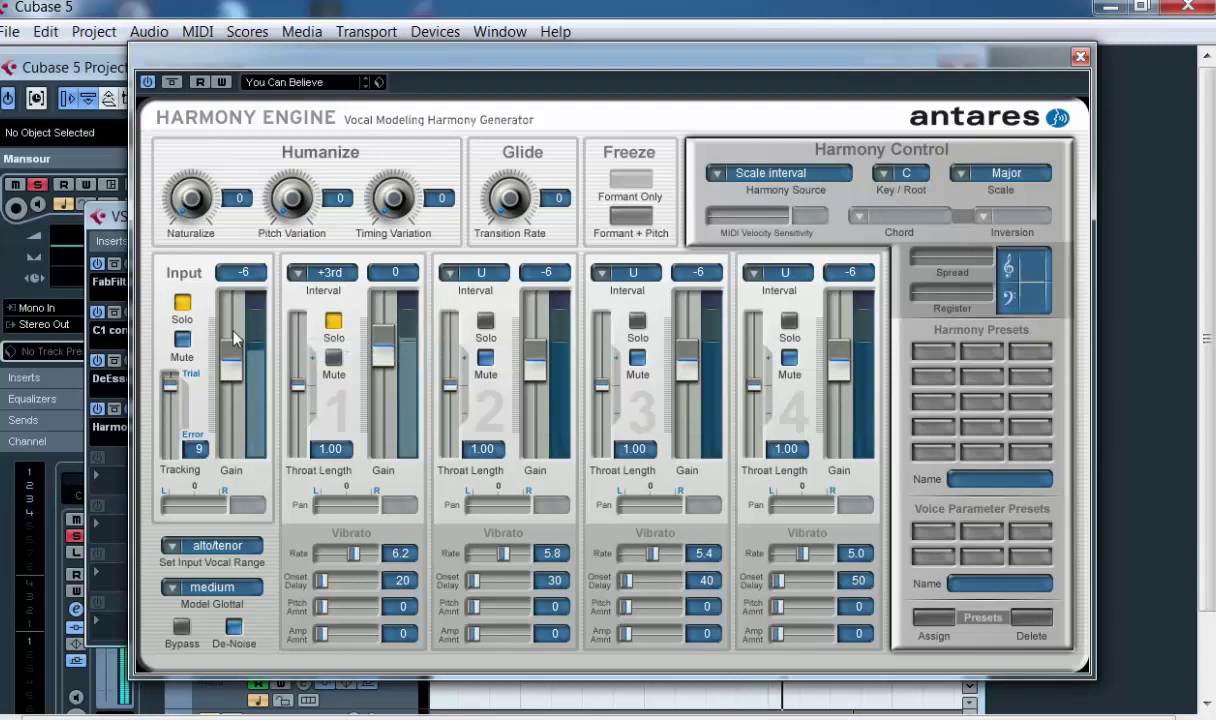
pyautogui.click(184, 302)
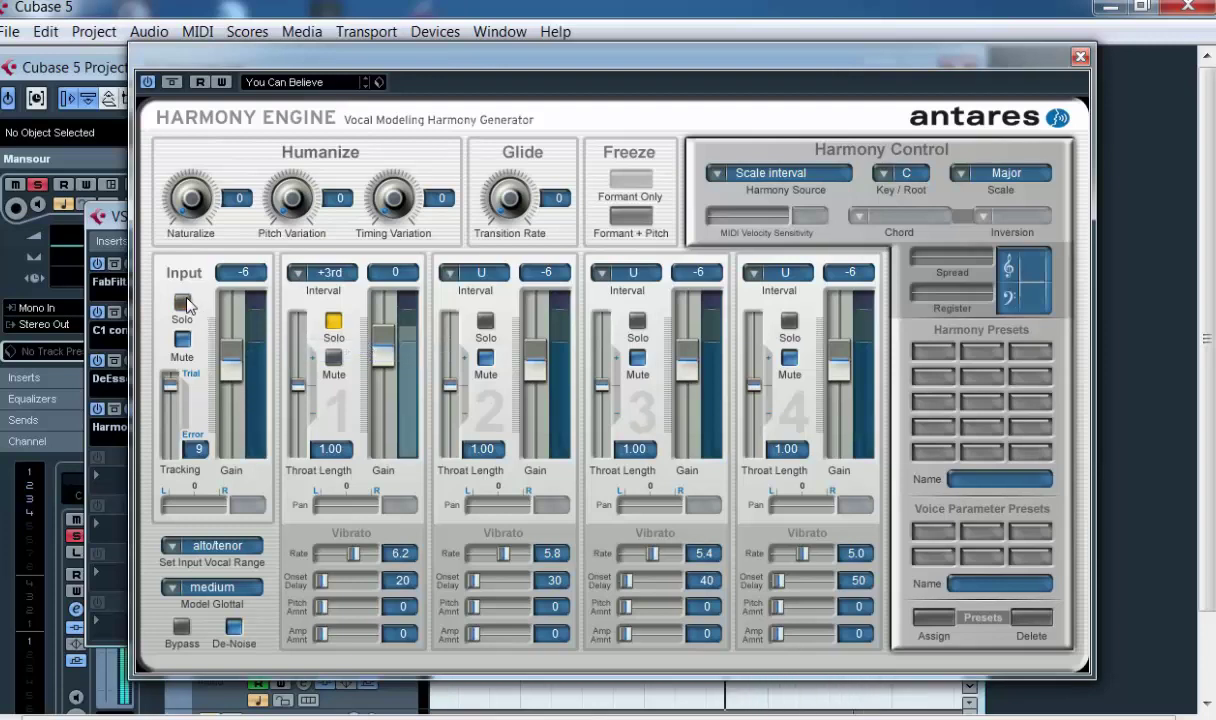
# Step: Set harmony voice 1's interval to +5th in Harmony Engine
pyautogui.click(298, 273)
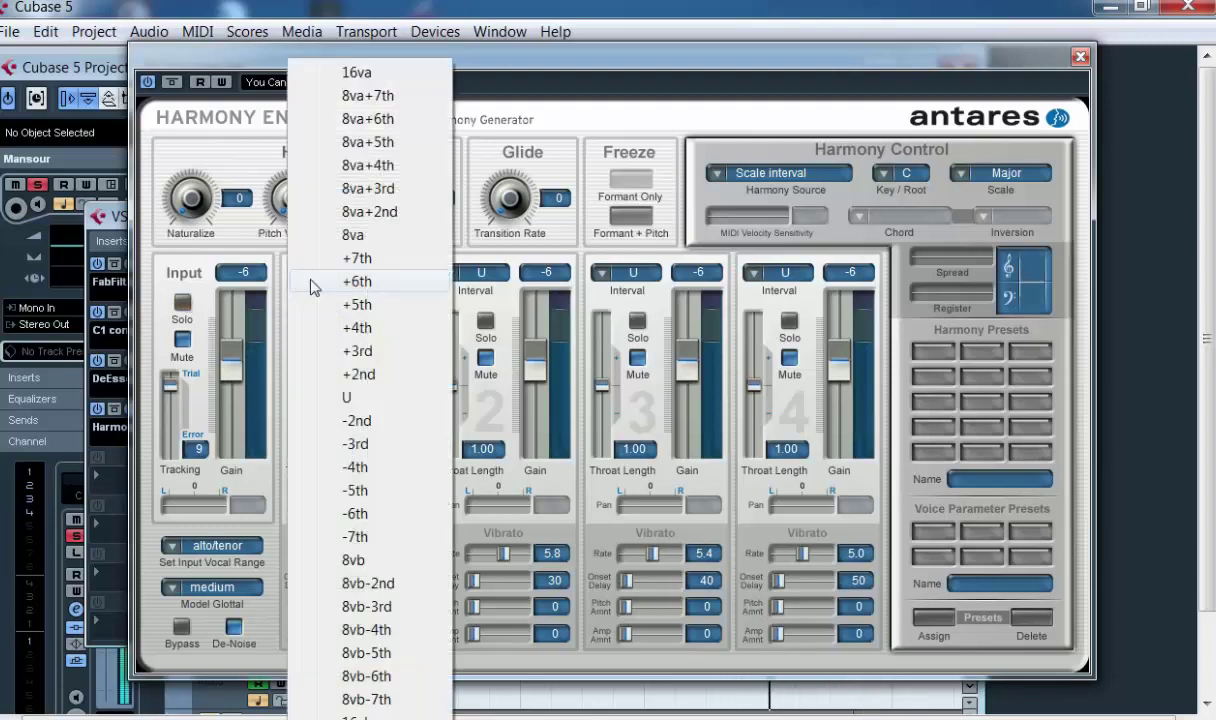
pyautogui.click(386, 308)
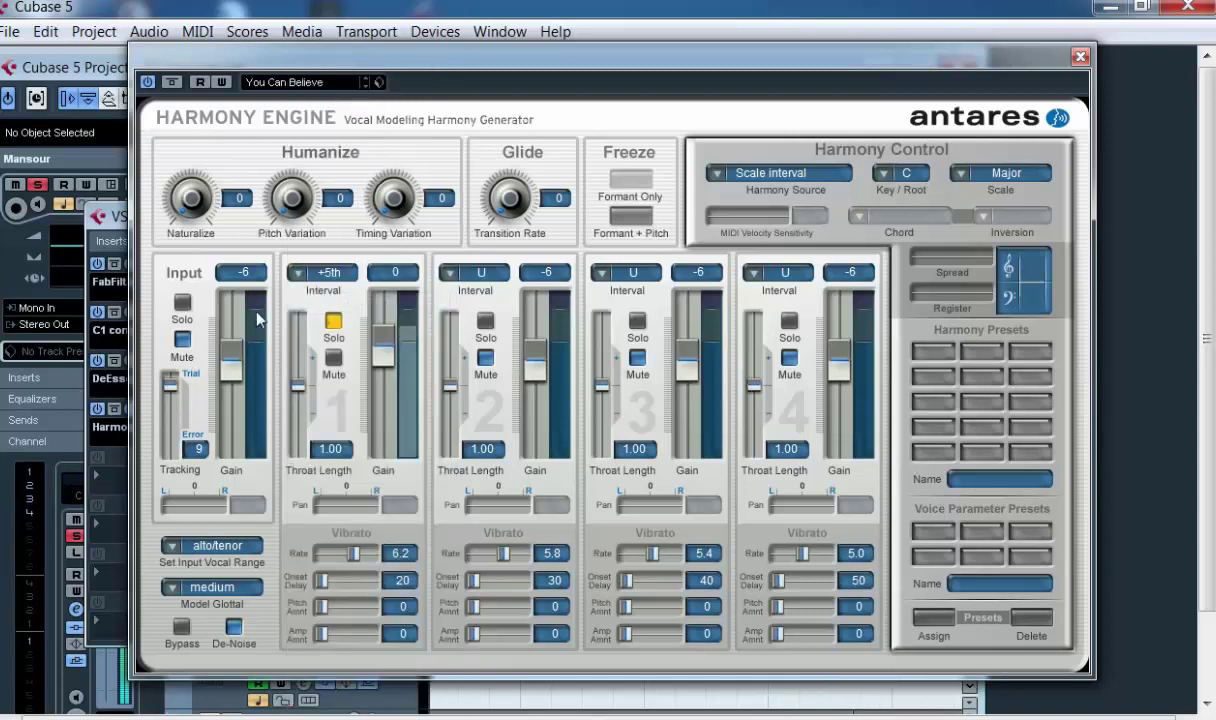
# Step: Set harmony voice 1's interval back to +3rd and lower its gain to -16, with the Input channel soloed too
pyautogui.click(300, 272)
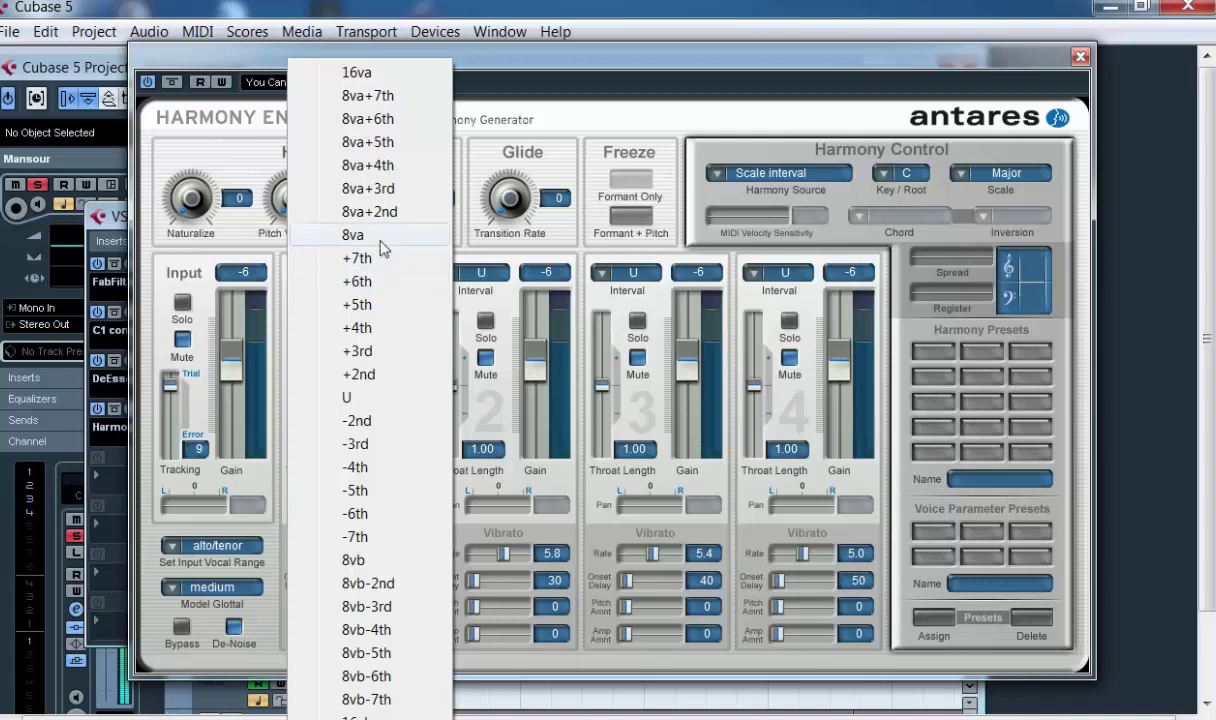
pyautogui.click(378, 349)
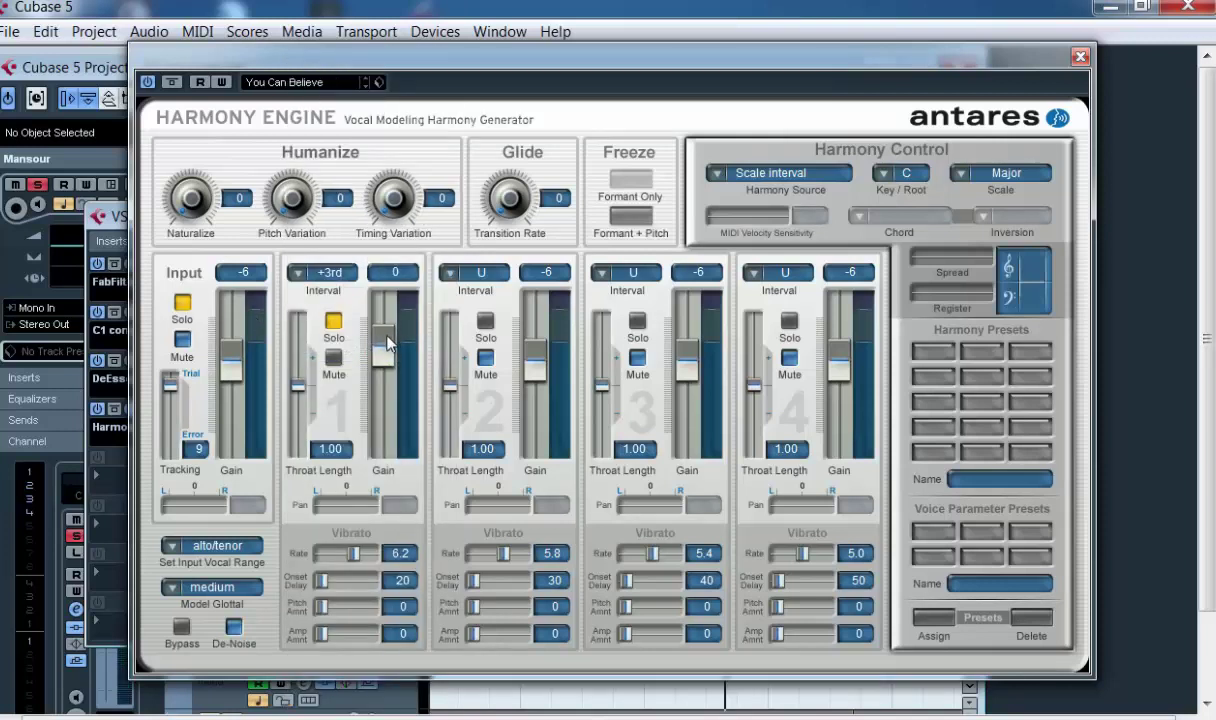
pyautogui.moveTo(382, 346); pyautogui.dragTo(386, 393)
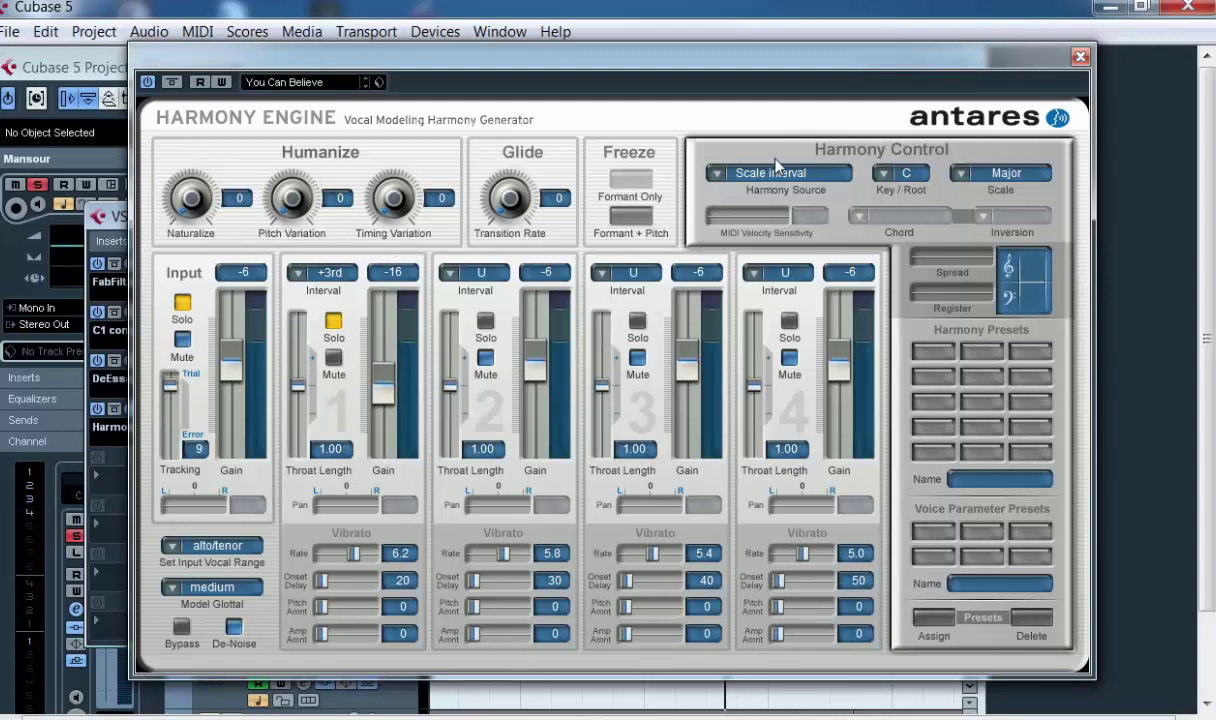
# Step: Try MIDI channels as the harmony source with MIDI velocity sensitivity at 68, and return the source to Scale interval
pyautogui.click(719, 177)
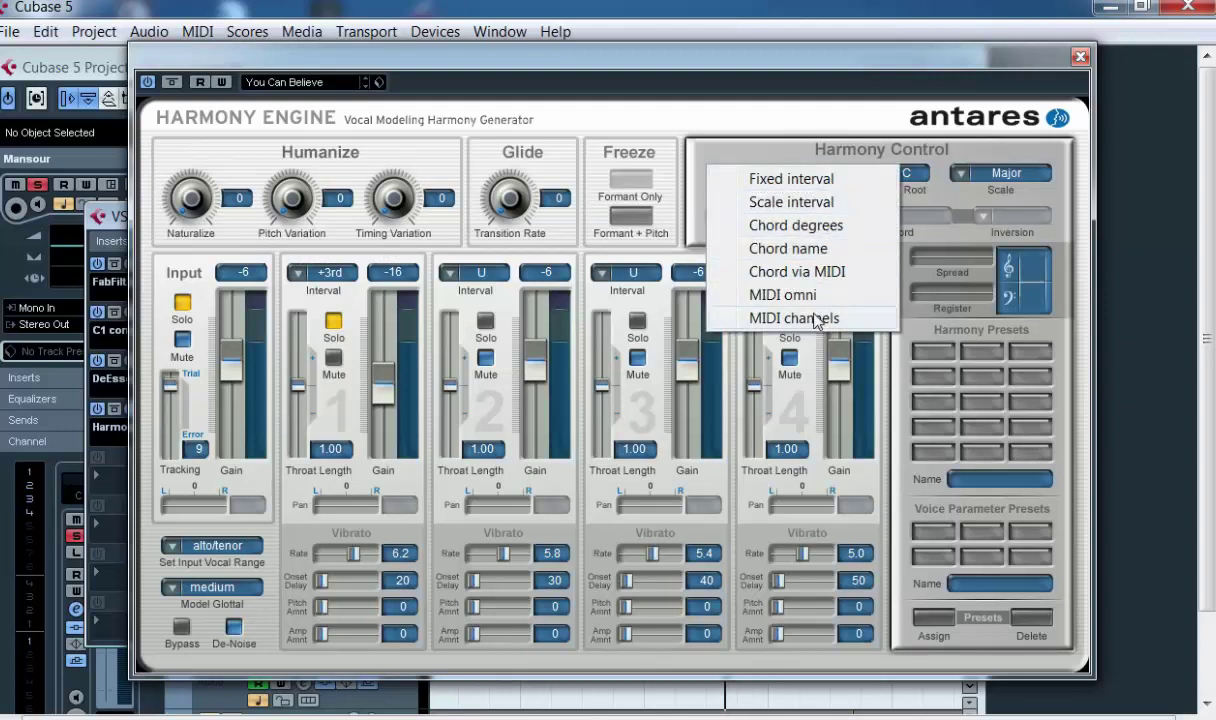
pyautogui.click(815, 318)
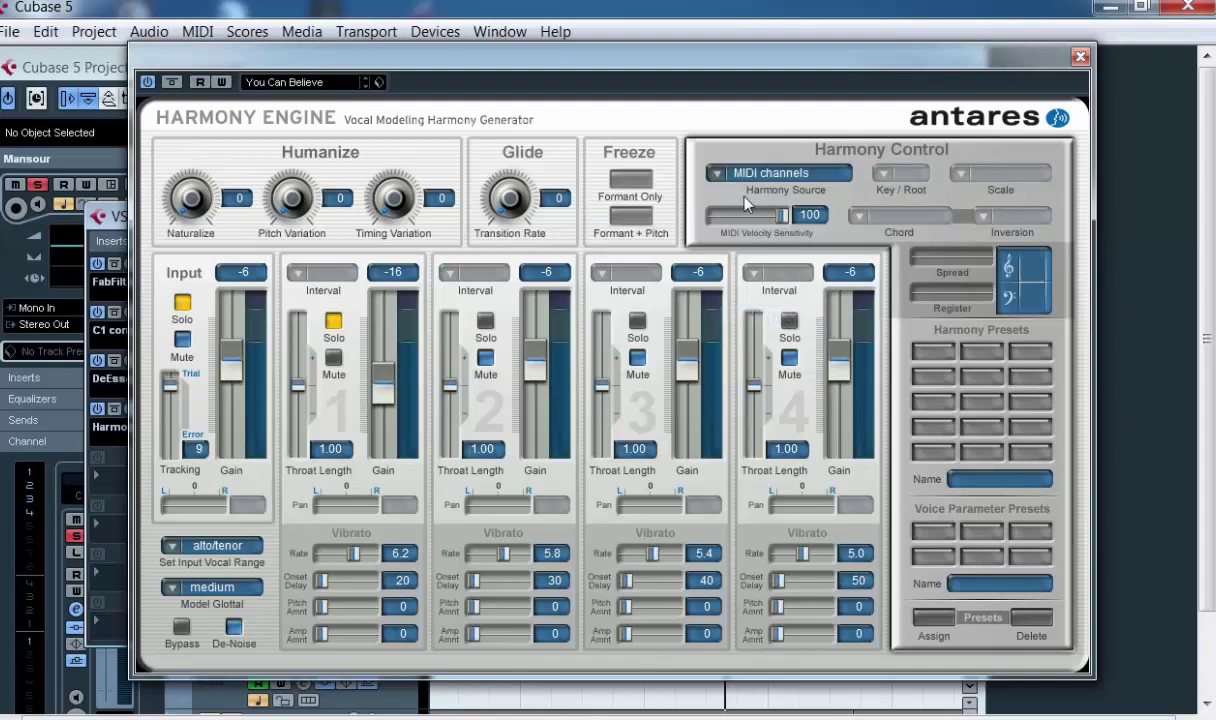
pyautogui.moveTo(784, 219); pyautogui.dragTo(757, 230)
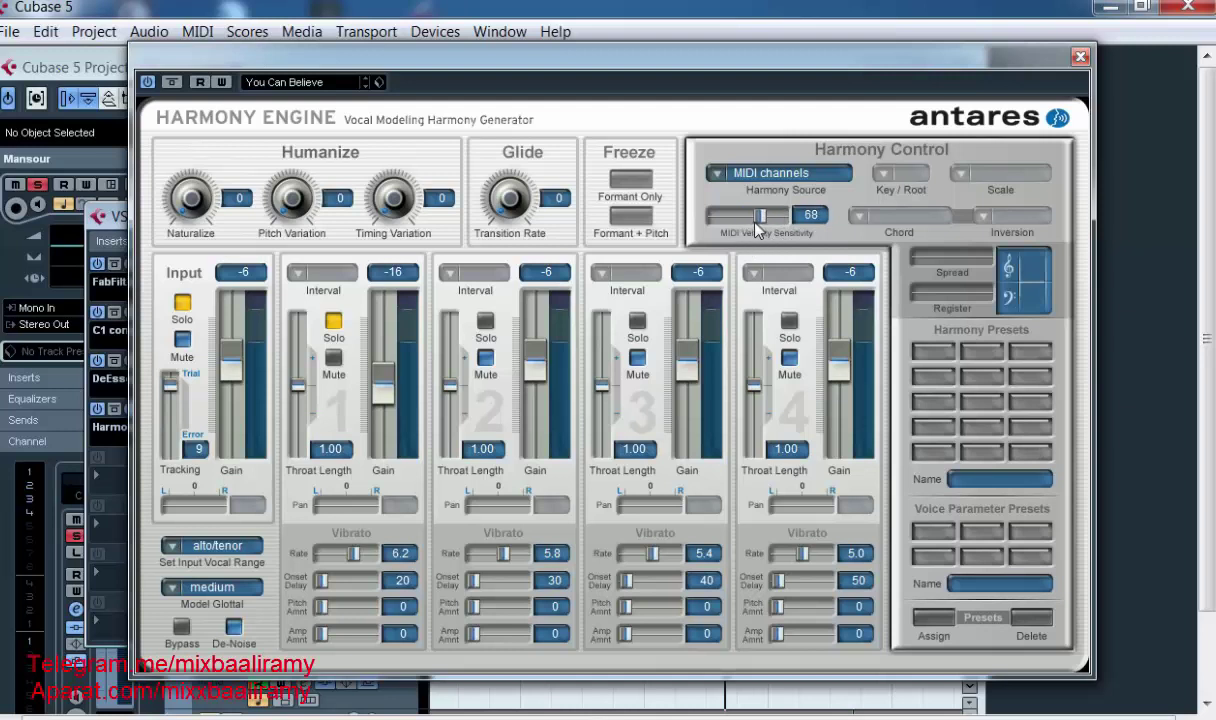
pyautogui.click(718, 177)
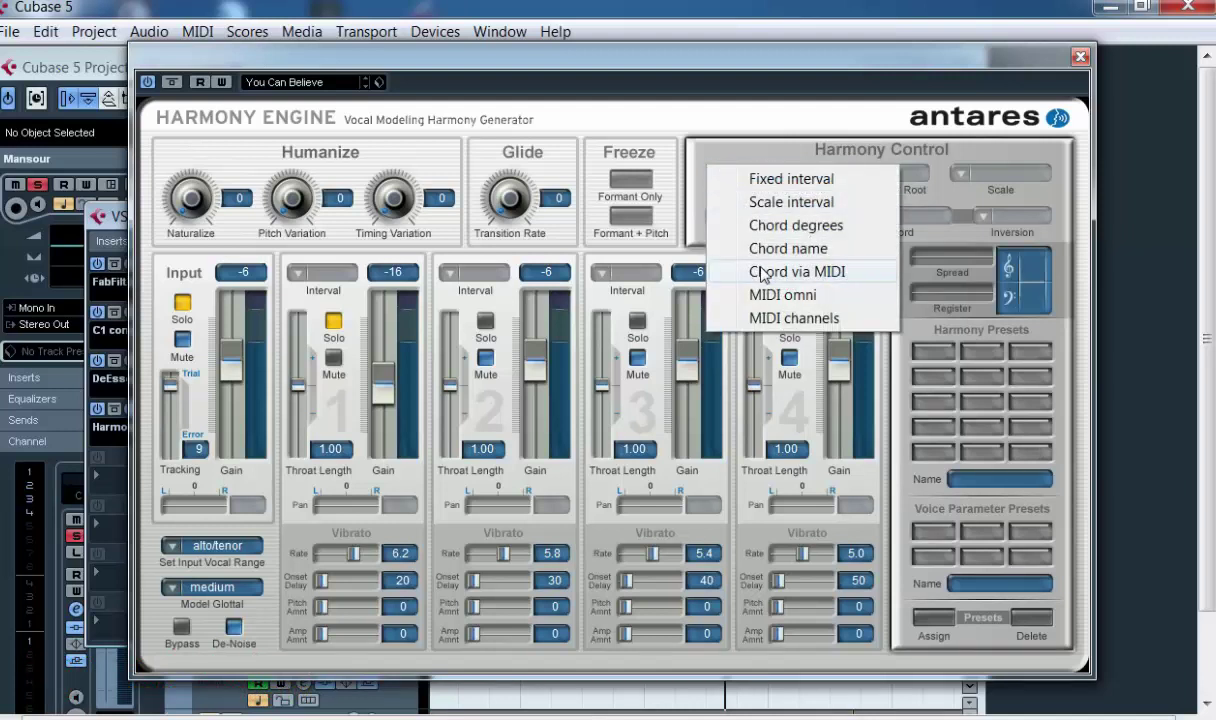
pyautogui.click(758, 345)
pyautogui.click(716, 175)
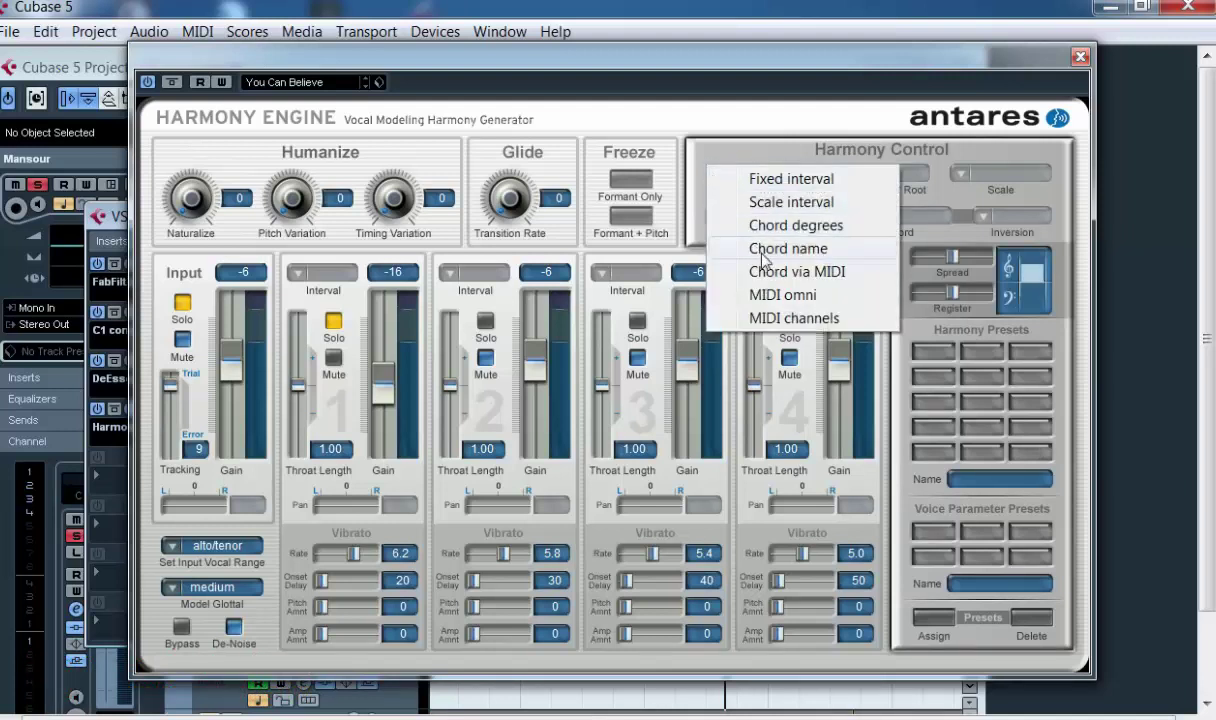
pyautogui.click(790, 204)
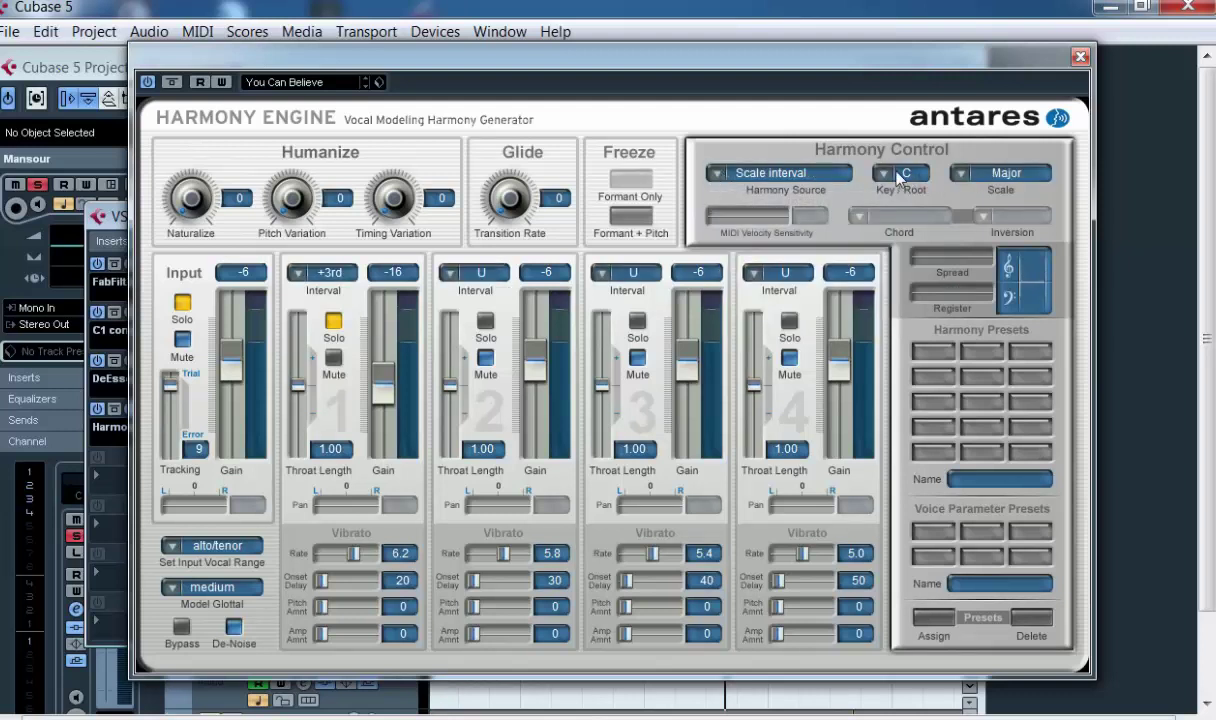
# Step: Set the harmony key/root to A with the Major scale
pyautogui.click(898, 177)
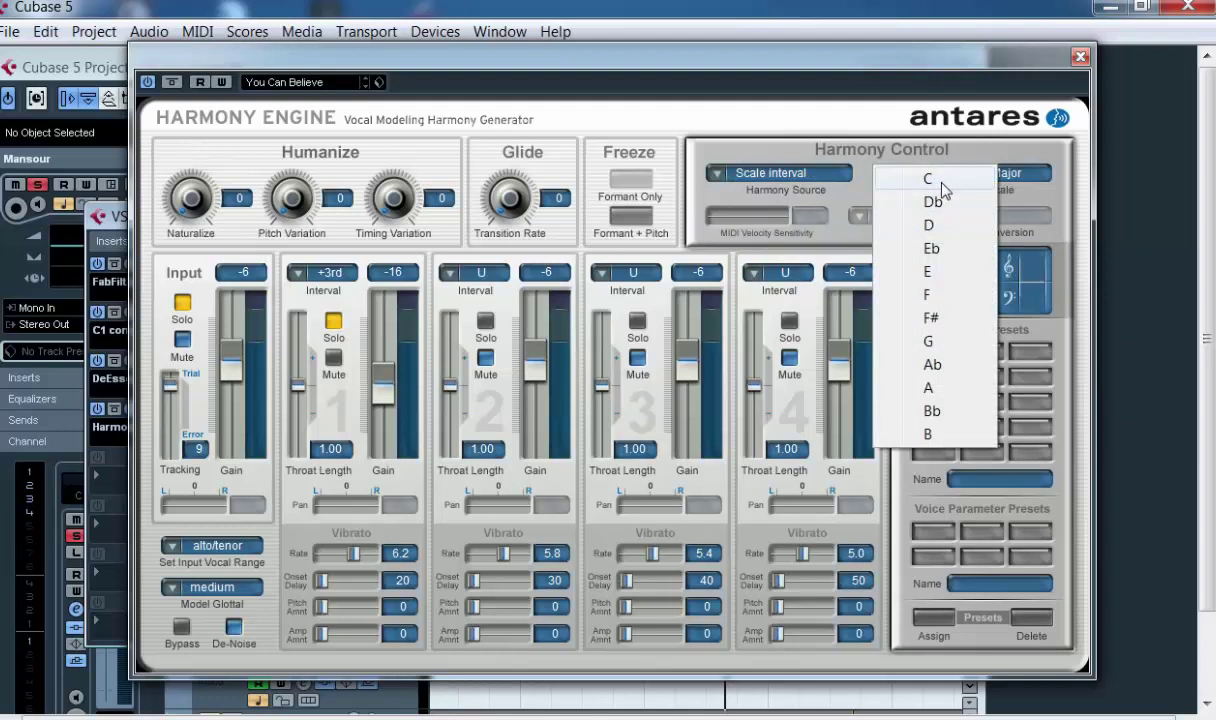
pyautogui.click(930, 387)
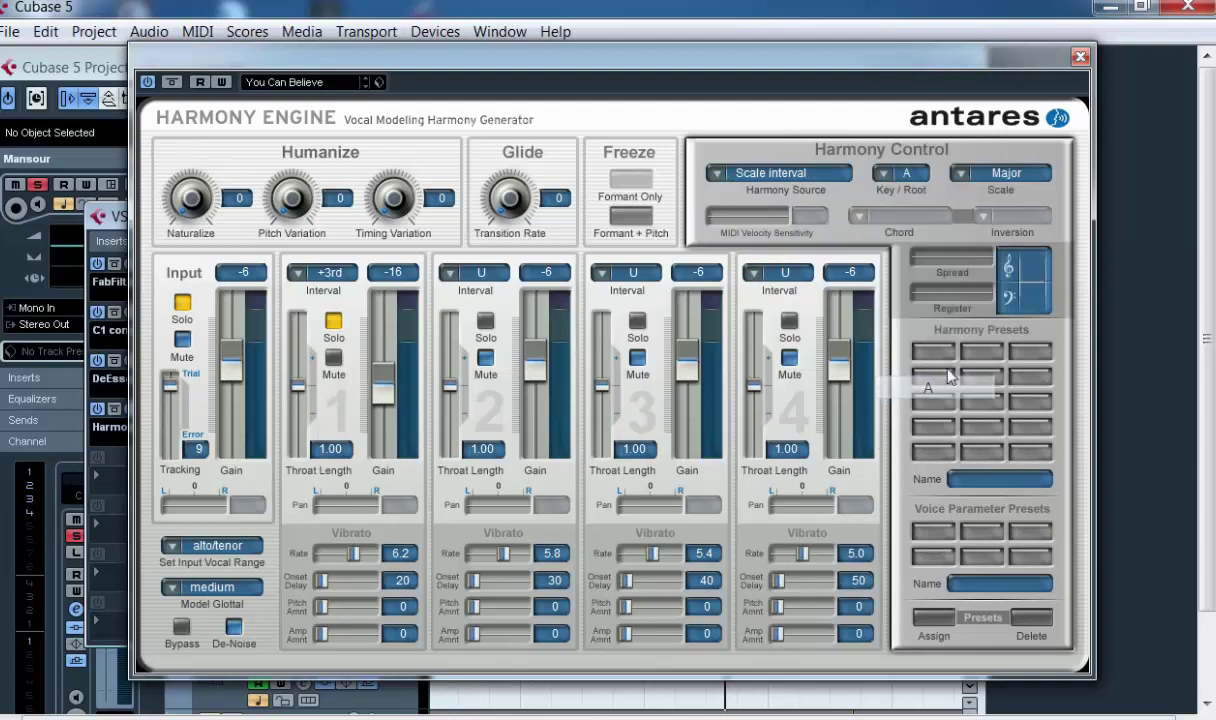
pyautogui.click(966, 173)
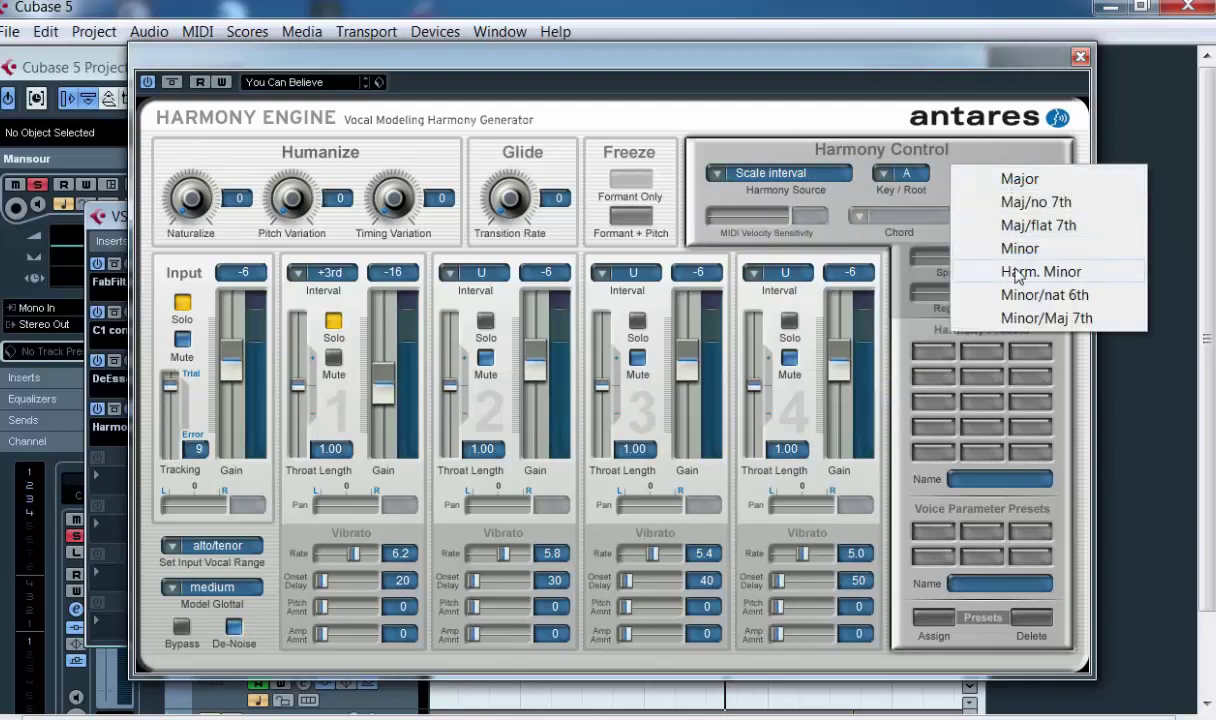
pyautogui.click(1018, 179)
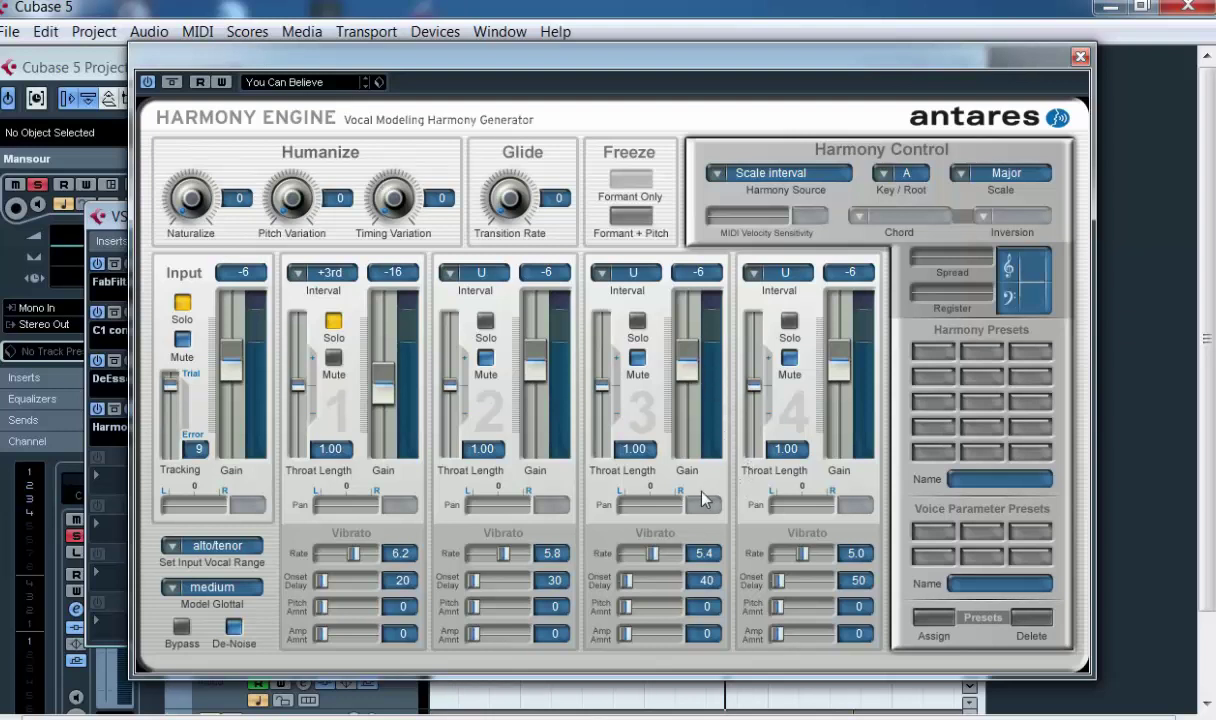
# Step: Look over the input vocal range options, and switch Bypass and De-Noise each to the opposite state and back
pyautogui.click(166, 548)
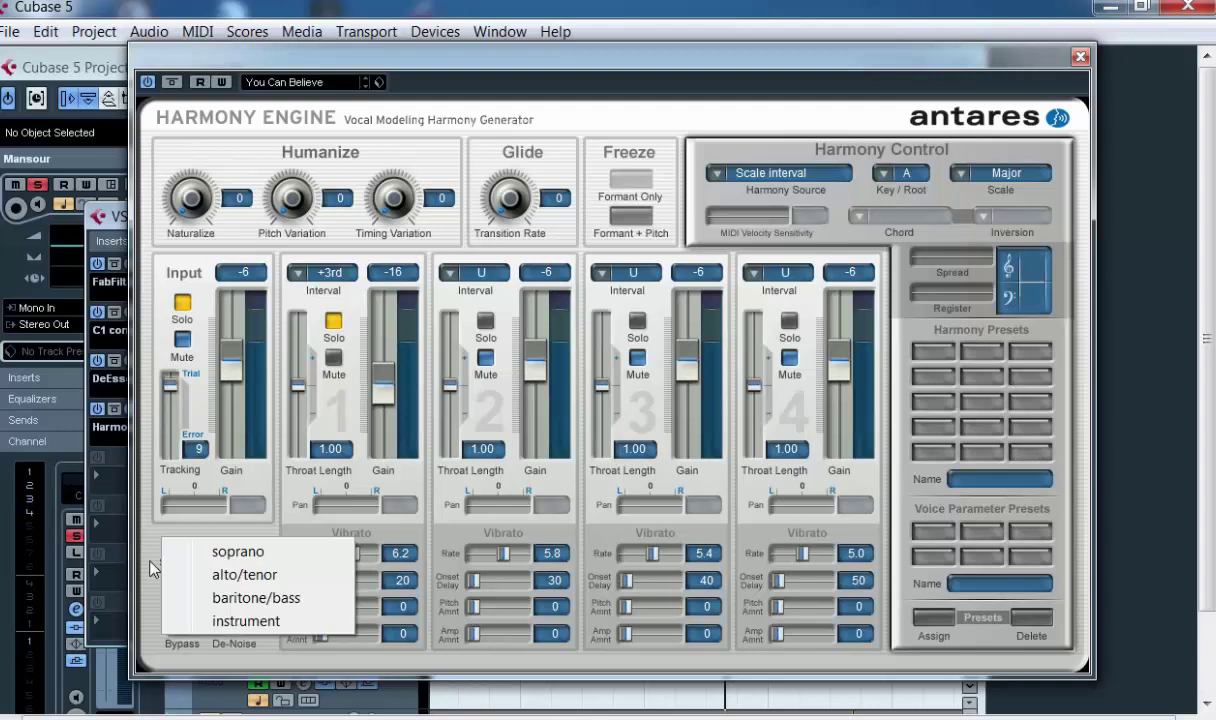
pyautogui.click(210, 672)
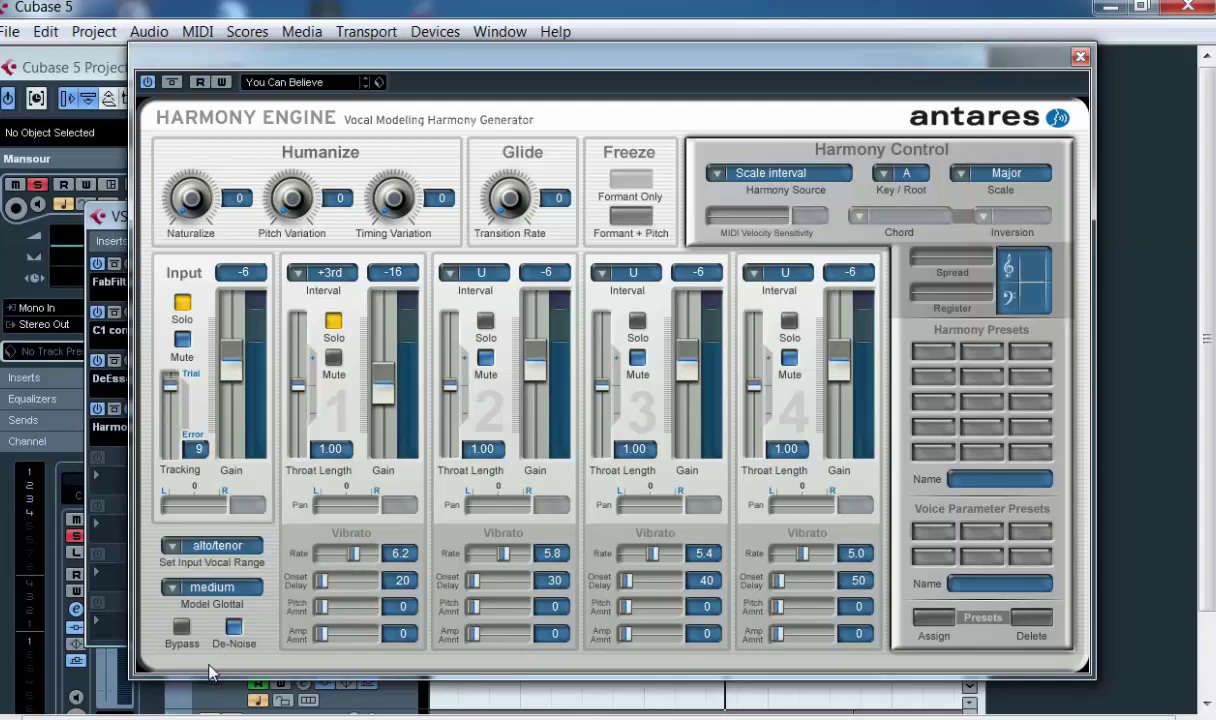
pyautogui.click(186, 630)
pyautogui.click(183, 630)
pyautogui.click(237, 630)
pyautogui.click(233, 628)
# Step: Close the plug-in and channel windows, and play soloed track 8 from just before its clip near bar 9
pyautogui.click(1080, 57)
pyautogui.click(932, 216)
pyautogui.click(916, 67)
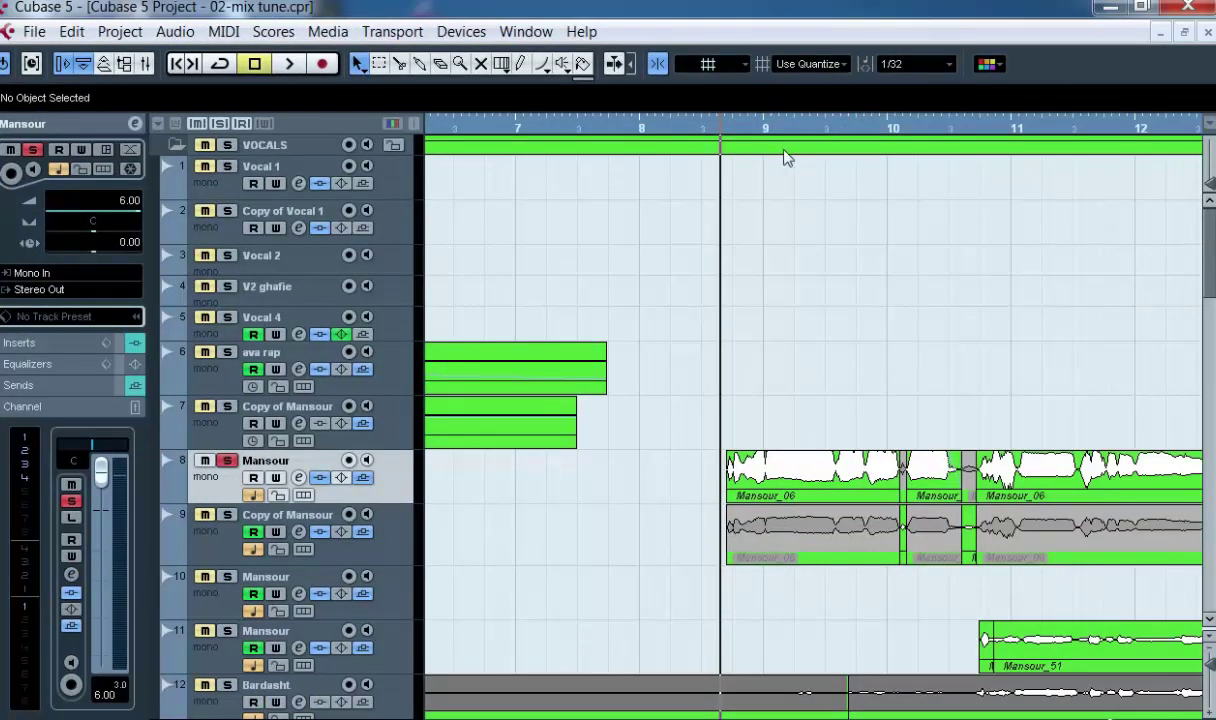
pyautogui.press('space')
pyautogui.press('g')
pyautogui.press('g')
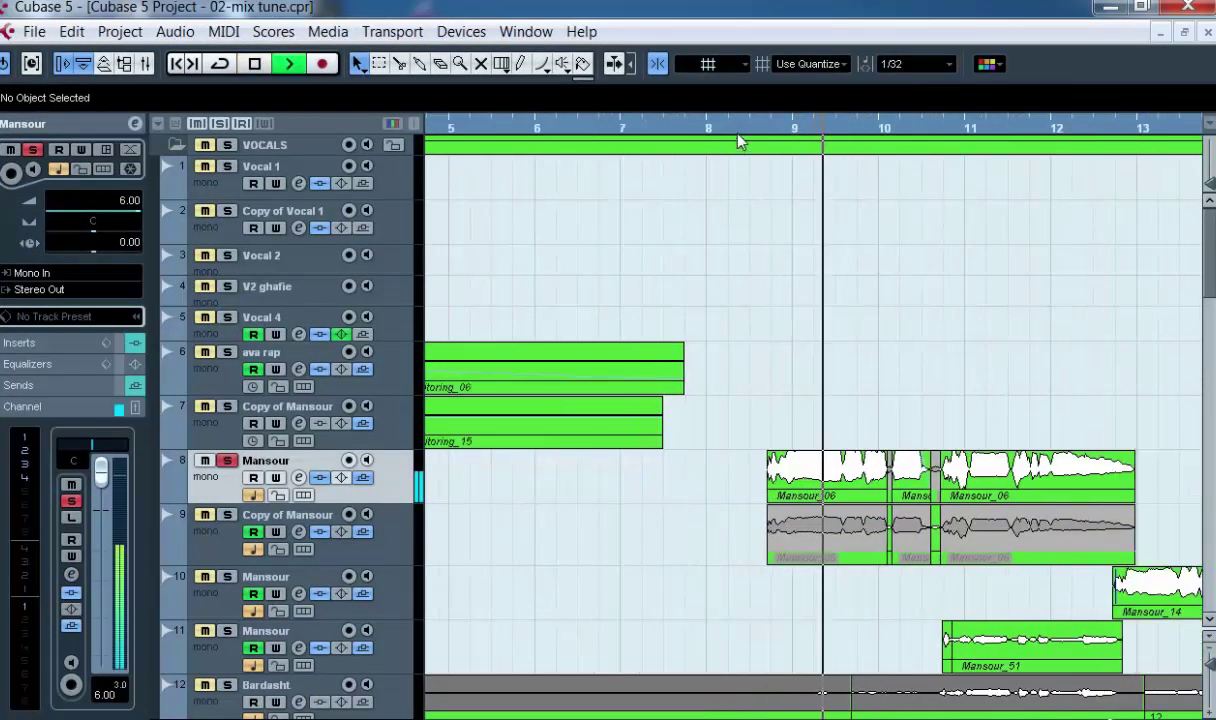
pyautogui.click(761, 130)
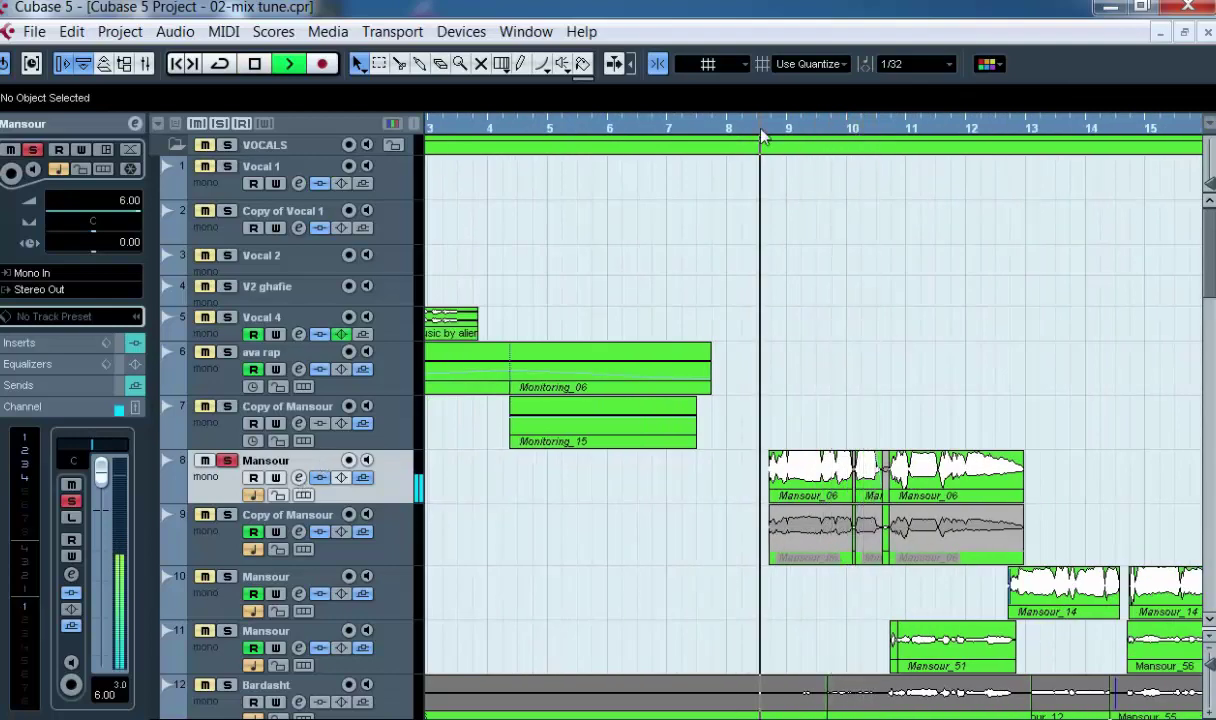
pyautogui.press('space')
# Step: Reopen Harmony Engine on track 8, lower harmony voice 1's gain further, and return to the maximized project window
pyautogui.click(299, 478)
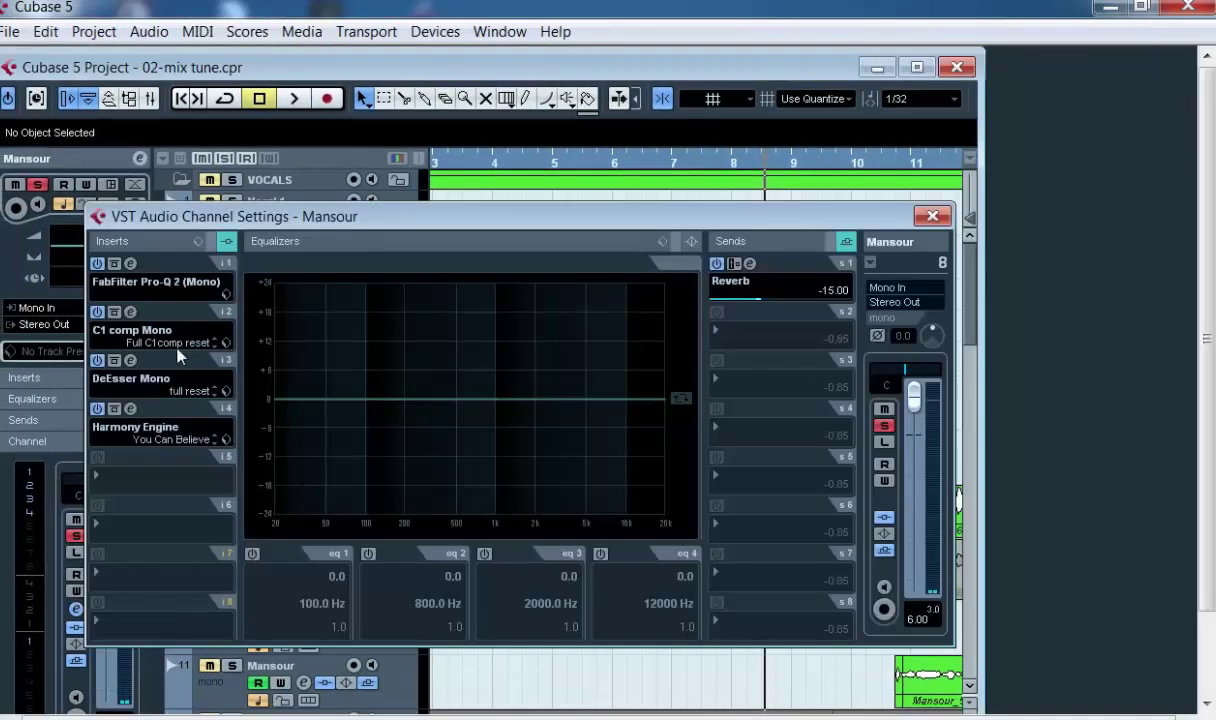
pyautogui.click(130, 410)
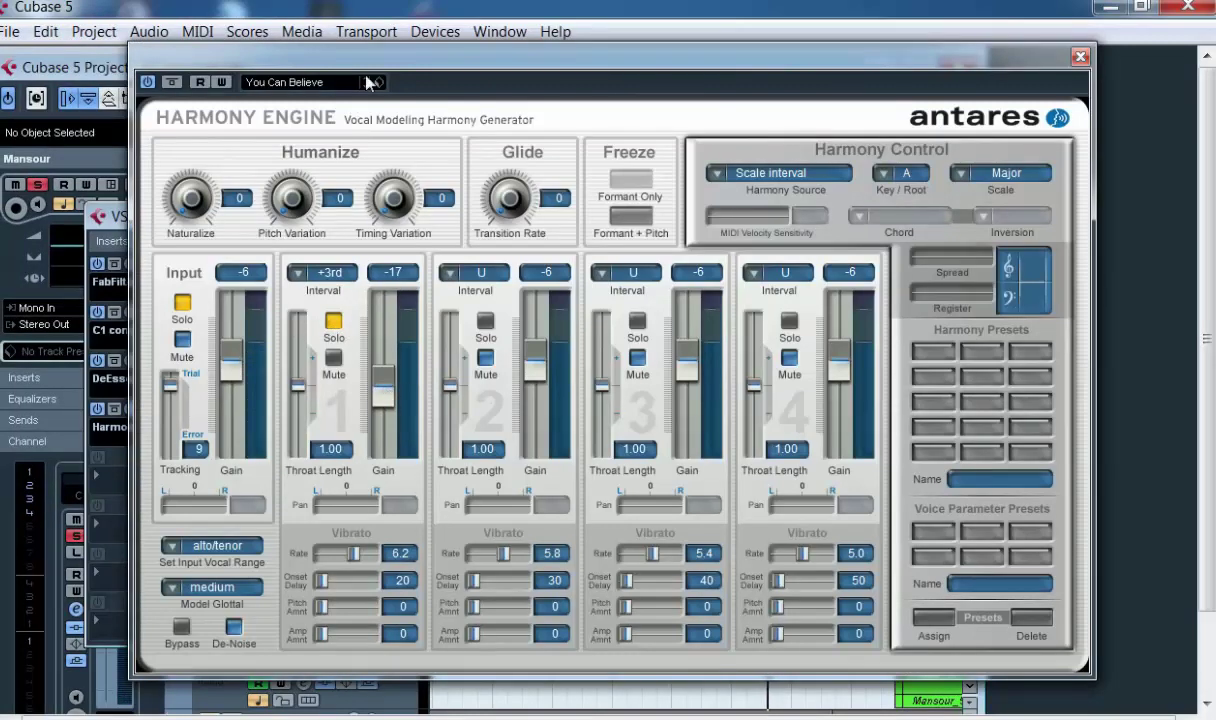
pyautogui.moveTo(358, 56); pyautogui.dragTo(354, 122)
pyautogui.moveTo(384, 457); pyautogui.dragTo(385, 478)
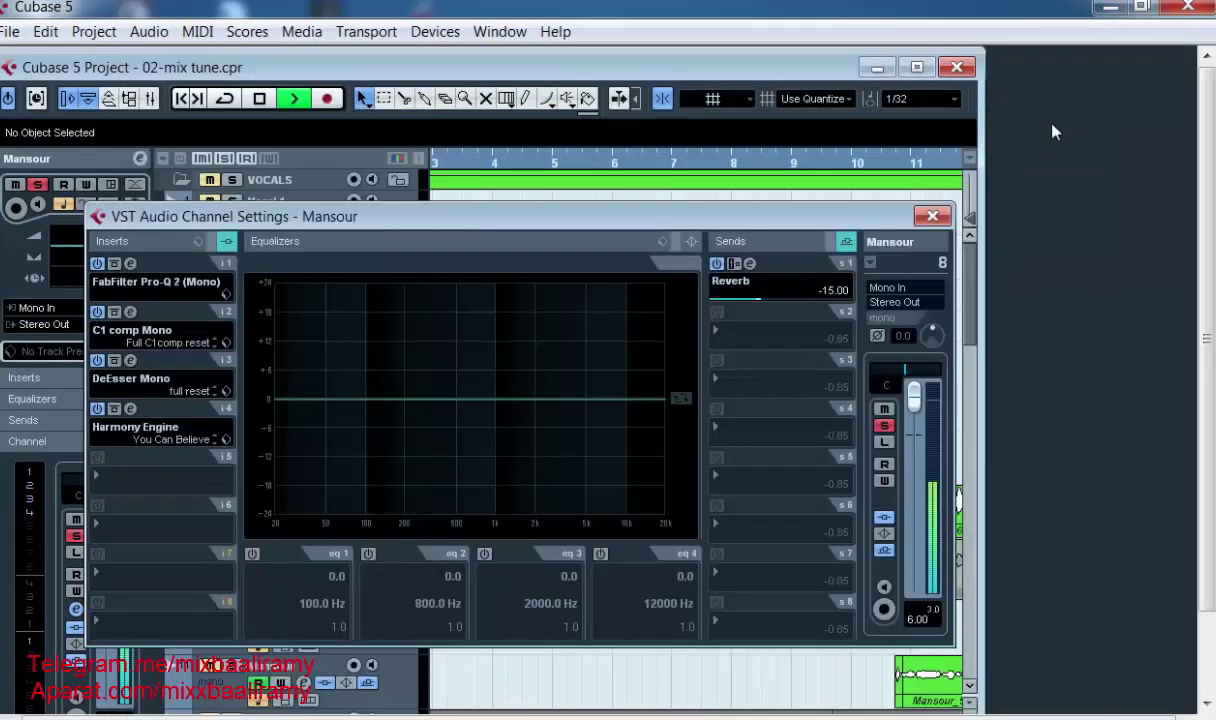
pyautogui.click(1076, 122)
pyautogui.click(931, 217)
pyautogui.click(916, 67)
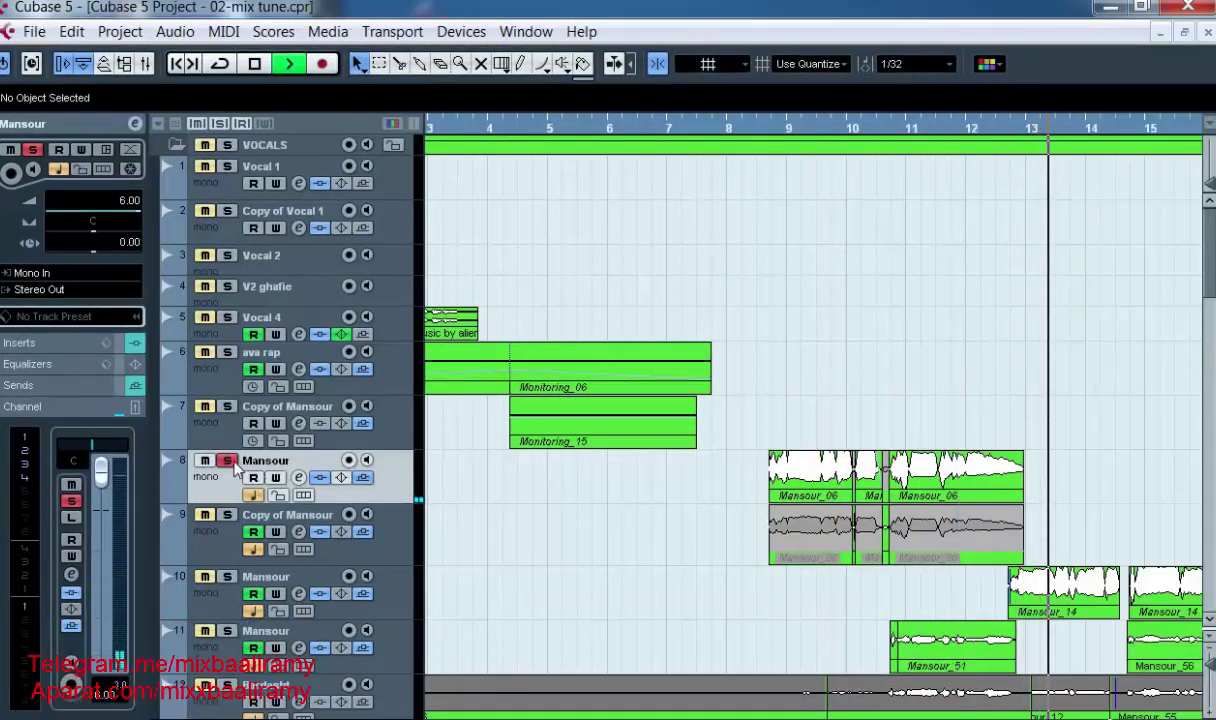
# Step: Stop playback before the clip near bar 9, turn off solo on track 8 and duplicate that track
pyautogui.click(730, 128)
pyautogui.press('space')
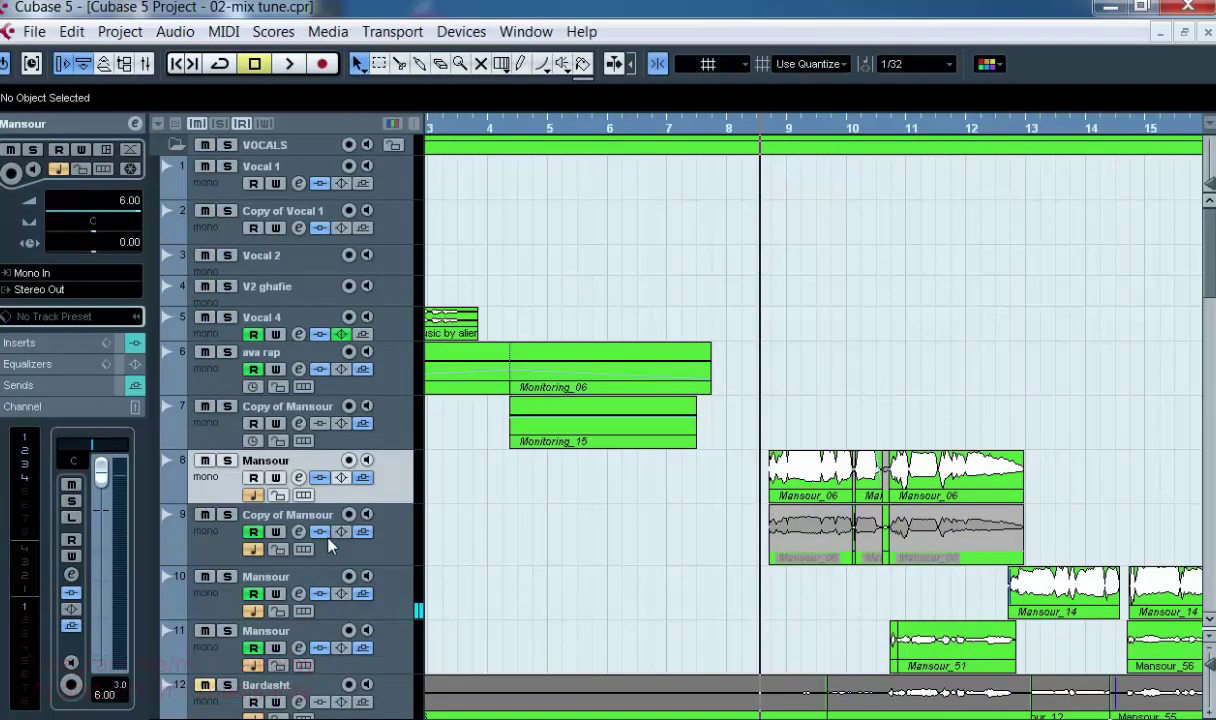
pyautogui.rightClick(224, 503)
pyautogui.click(265, 200)
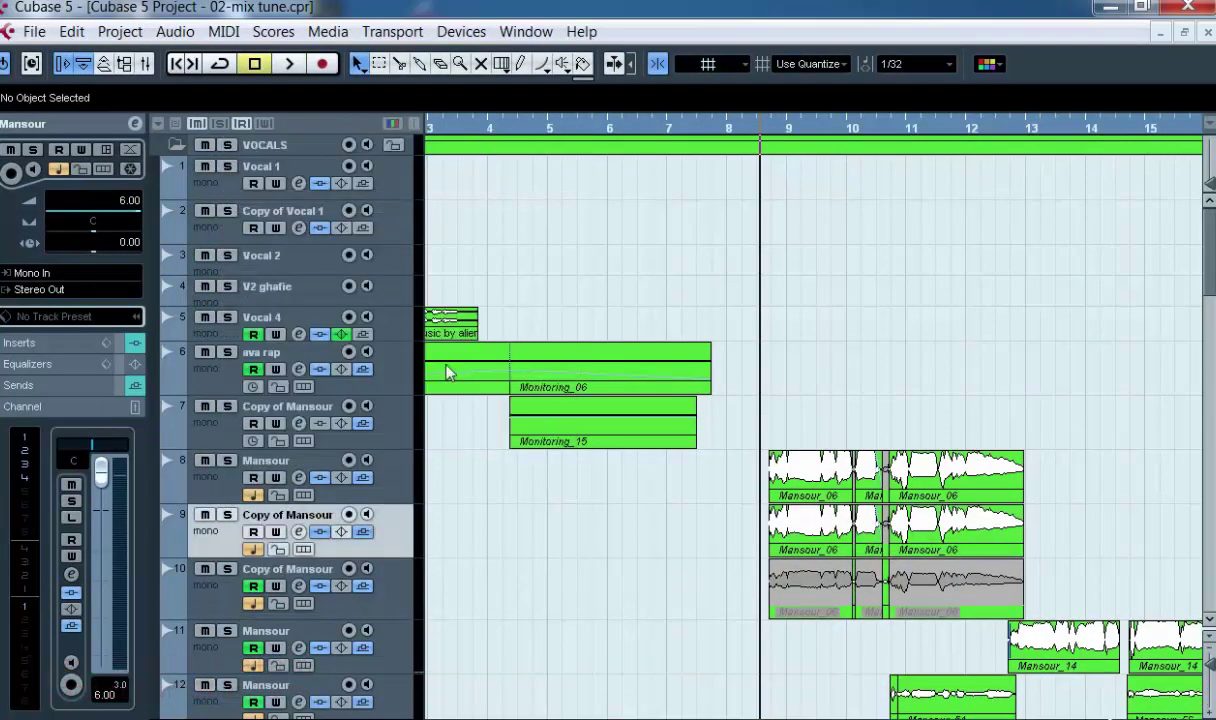
pyautogui.moveTo(268, 553); pyautogui.dragTo(225, 505)
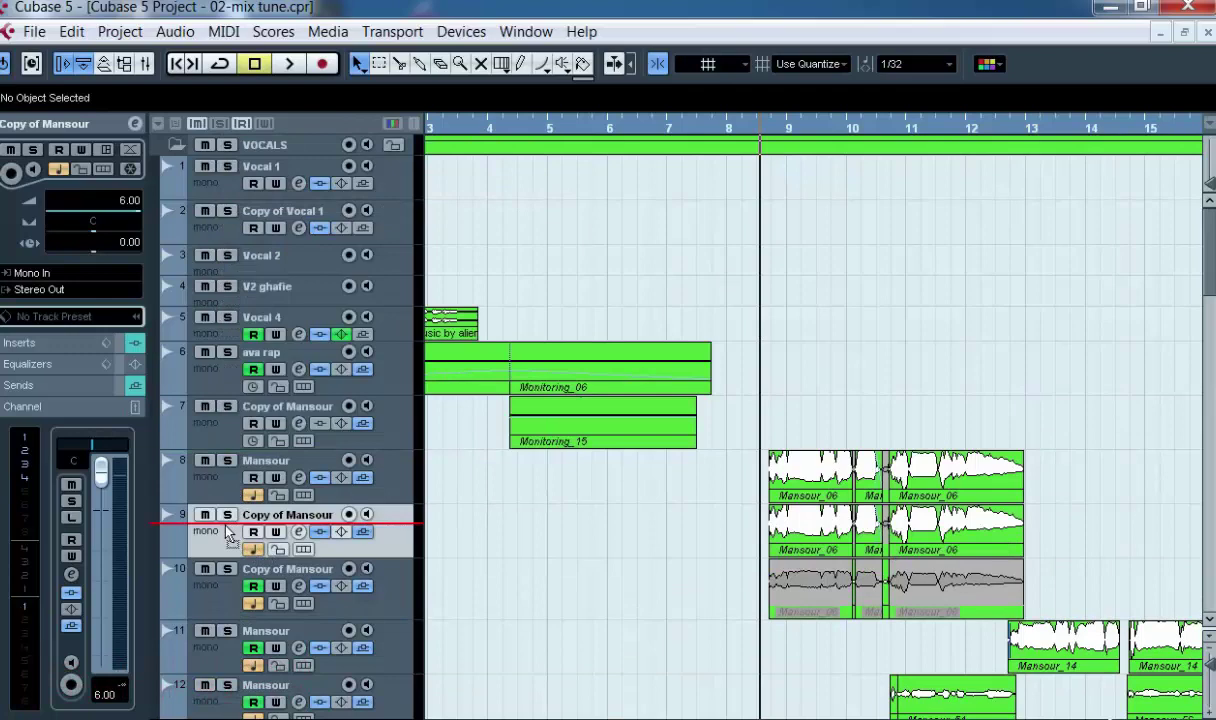
# Step: Switch off the Harmony Engine insert in the original track 8's channel settings and return to the maximized project window
pyautogui.click(226, 467)
pyautogui.click(298, 477)
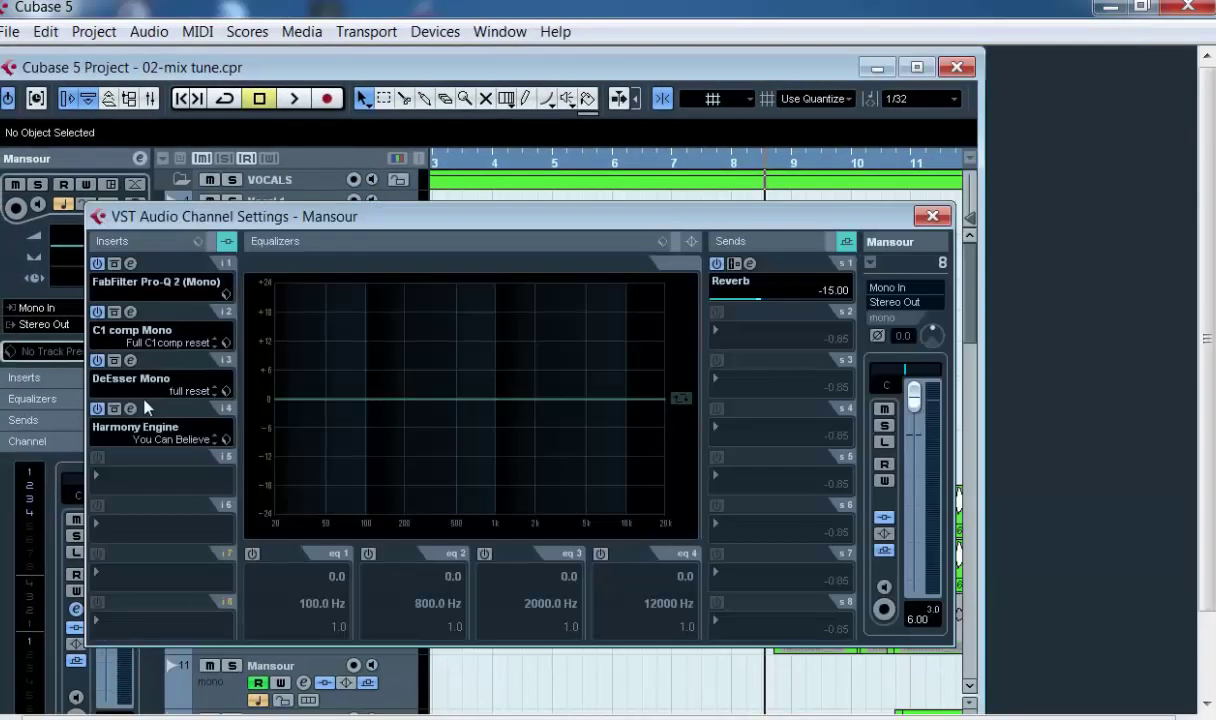
pyautogui.click(98, 409)
pyautogui.click(932, 216)
pyautogui.click(916, 67)
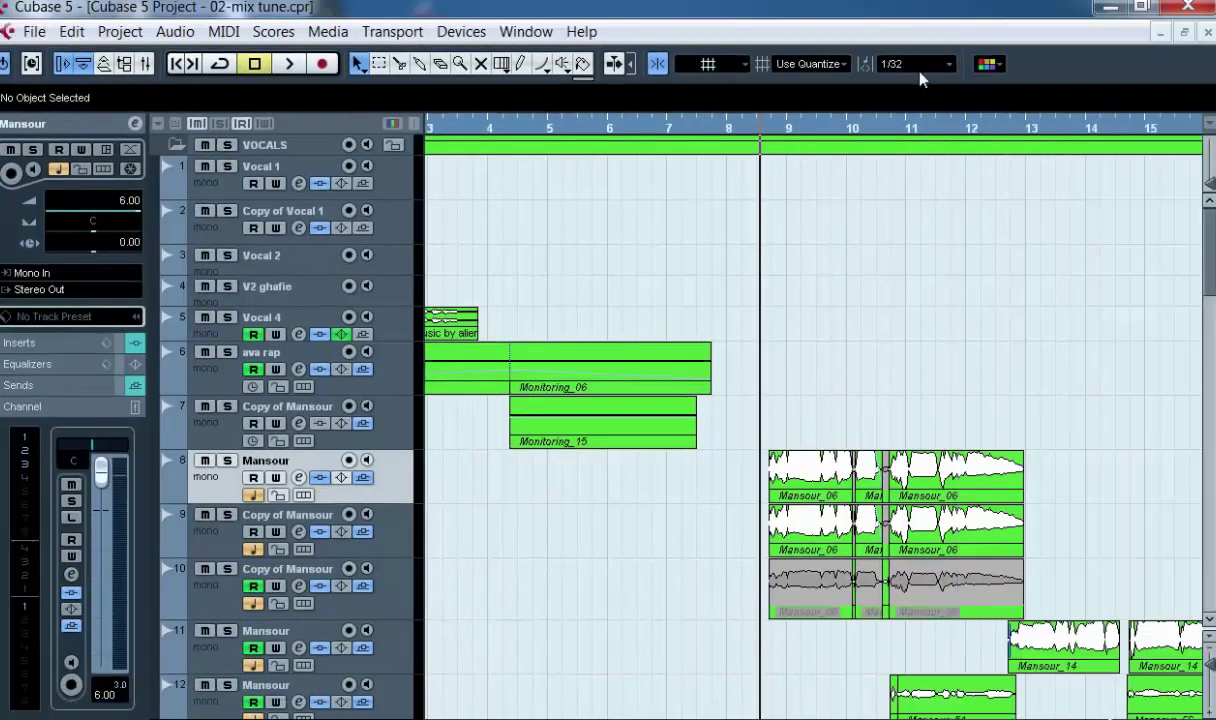
# Step: Solo the duplicate track 9, and open its Harmony Engine with only harmony voice 1 soloed
pyautogui.click(227, 514)
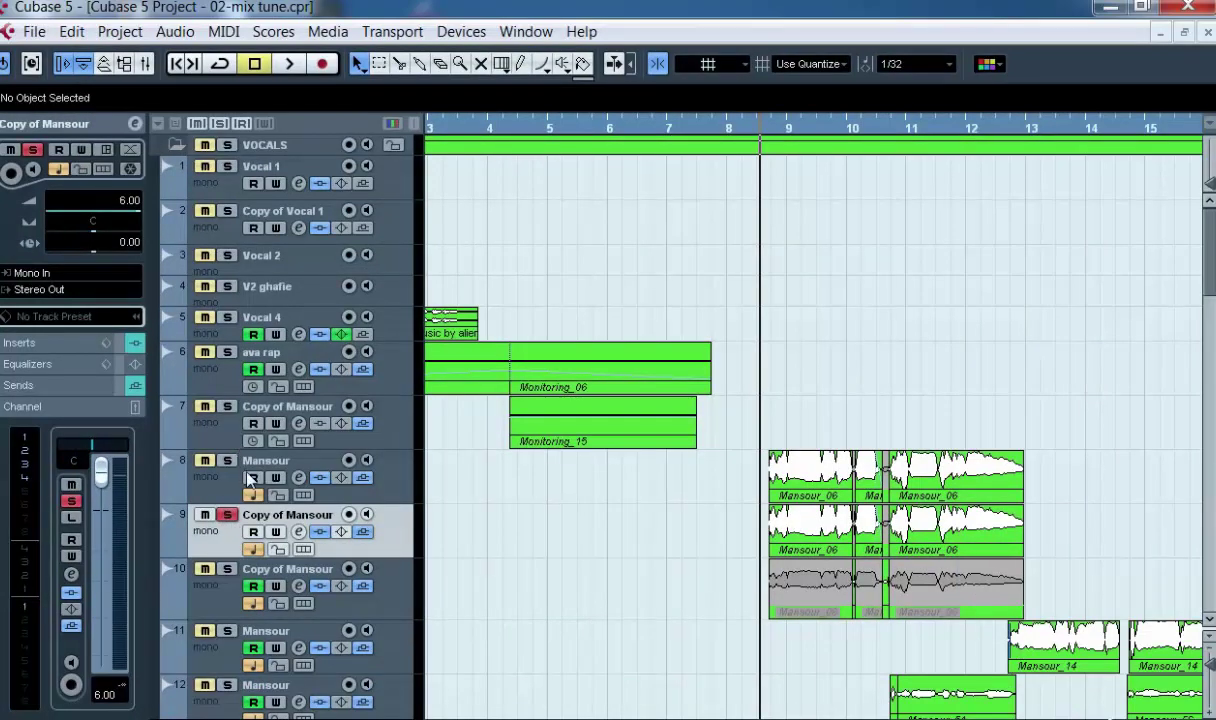
pyautogui.click(297, 531)
pyautogui.click(128, 410)
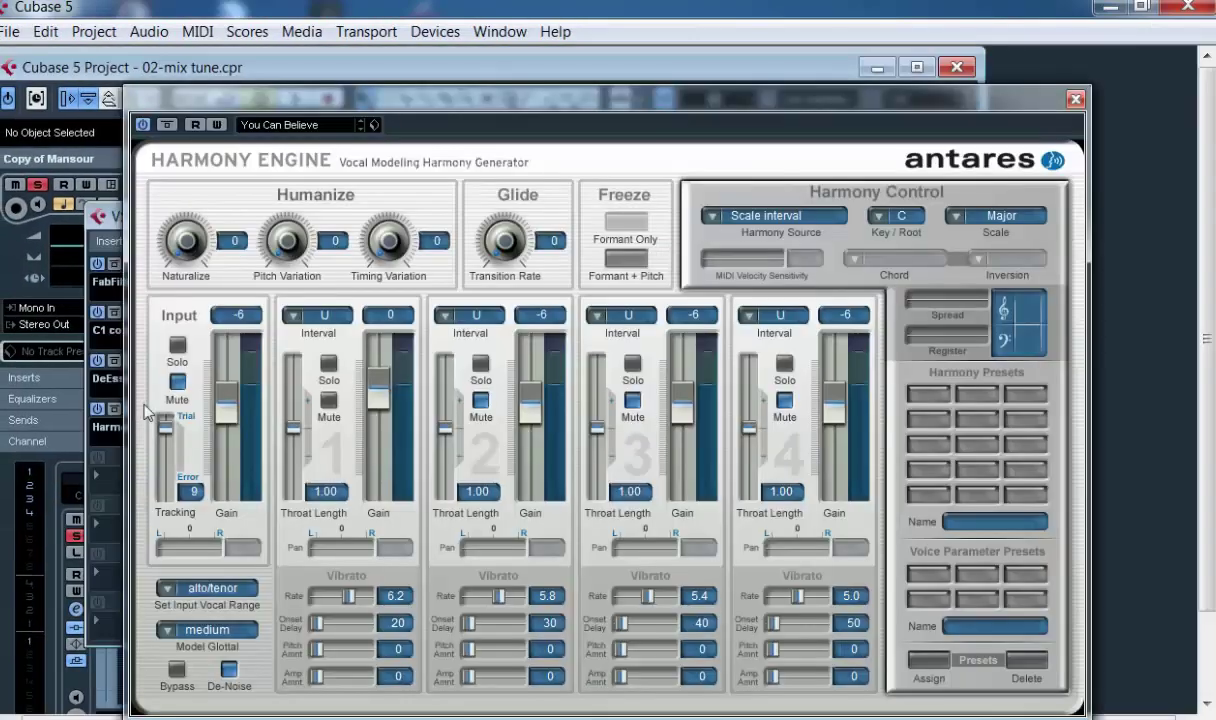
pyautogui.click(177, 345)
pyautogui.click(328, 362)
pyautogui.click(177, 345)
# Step: Set harmony voice 1's interval to +3rd on track 9, and return to the maximized project window
pyautogui.click(292, 315)
pyautogui.click(355, 352)
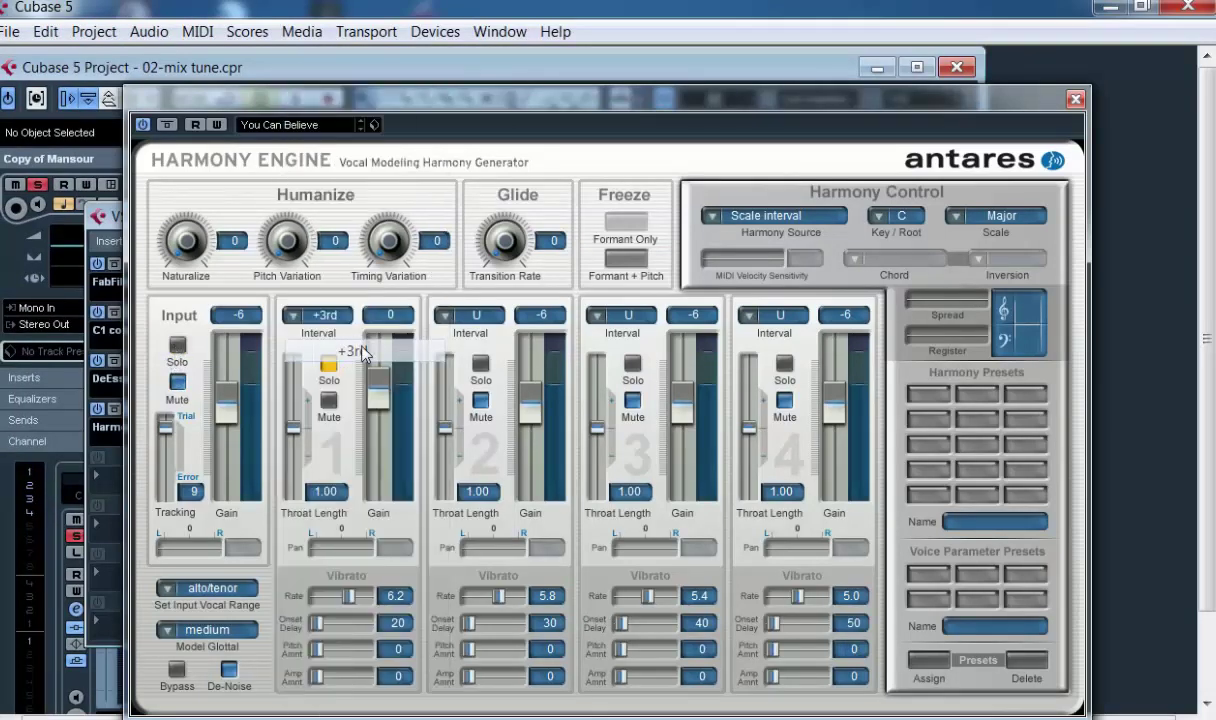
pyautogui.click(1075, 99)
pyautogui.click(888, 88)
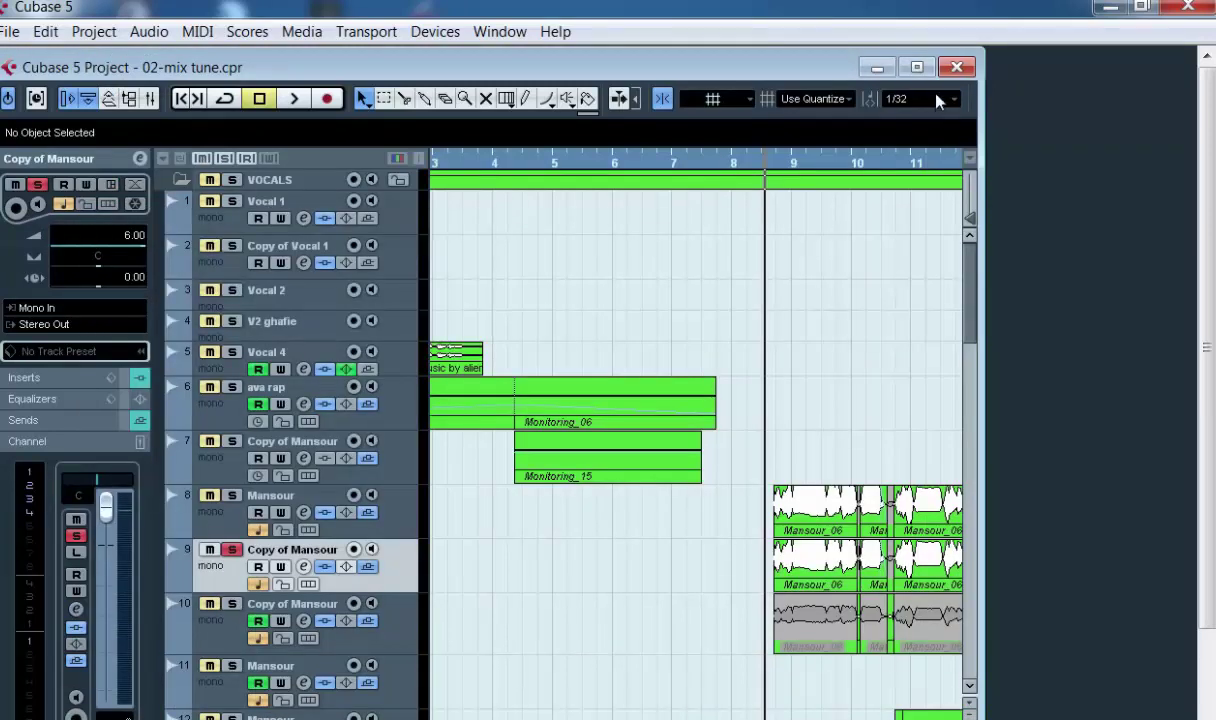
pyautogui.click(916, 67)
# Step: Play soloed track 9 while lowering its volume to -3.67 and panning it to L2
pyautogui.press('space')
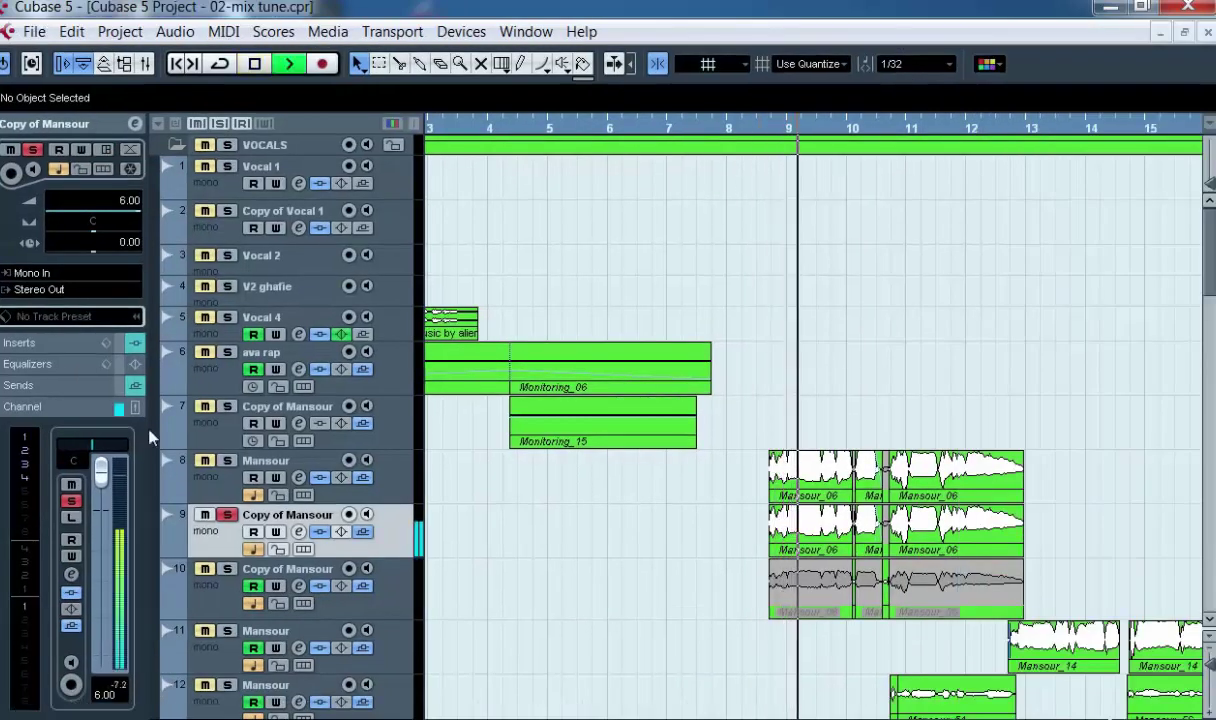
pyautogui.scroll(-2, 100, 215)
pyautogui.scroll(-7, 93, 203)
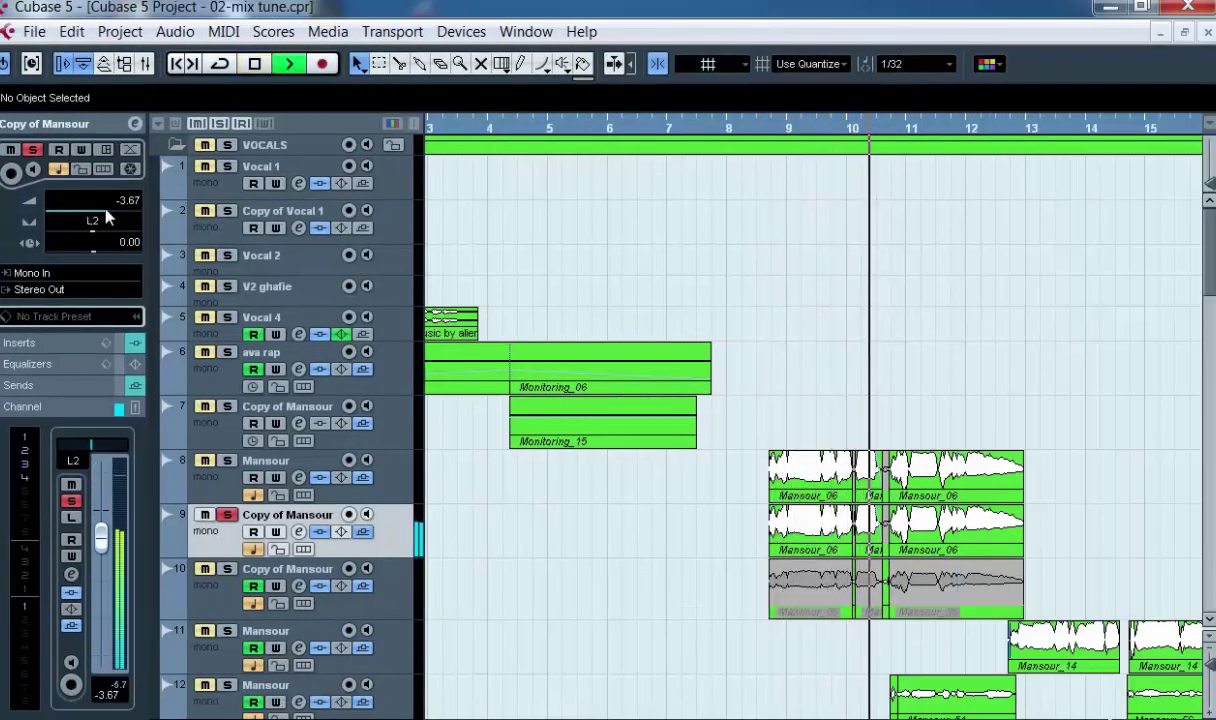
# Step: Set track 9's volume to -3.35, review its Harmony Engine settings, and return to the maximized project window
pyautogui.click(135, 123)
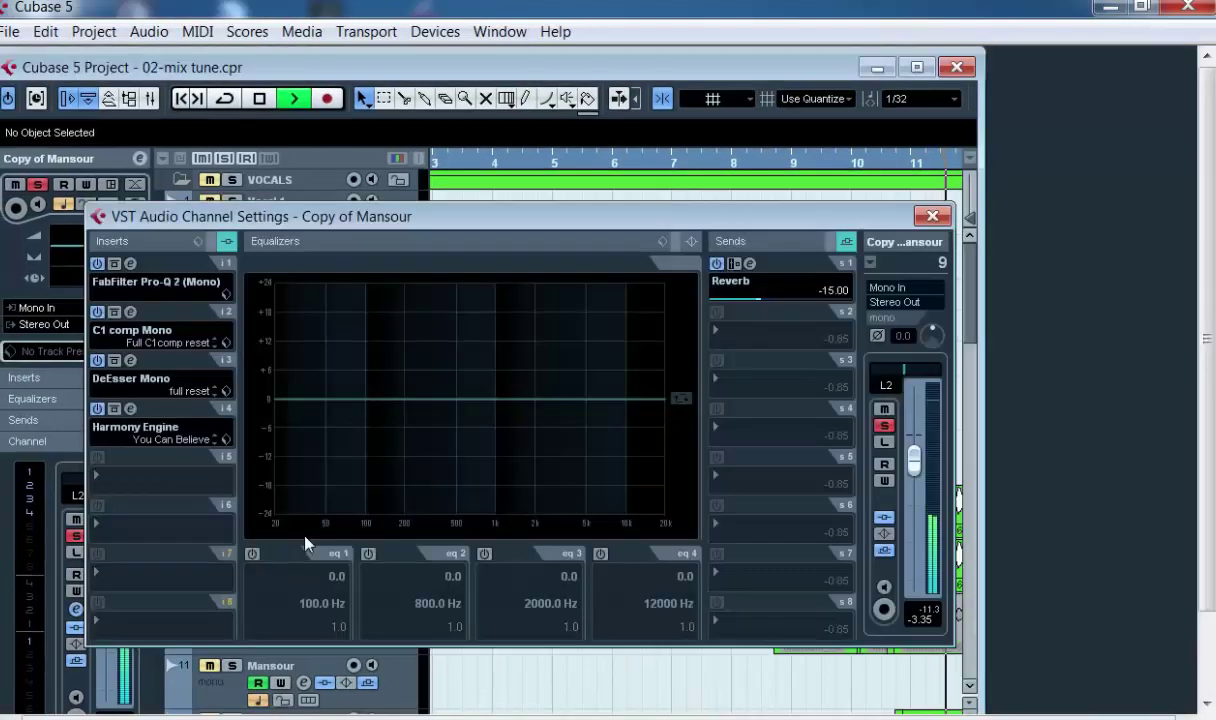
pyautogui.click(131, 409)
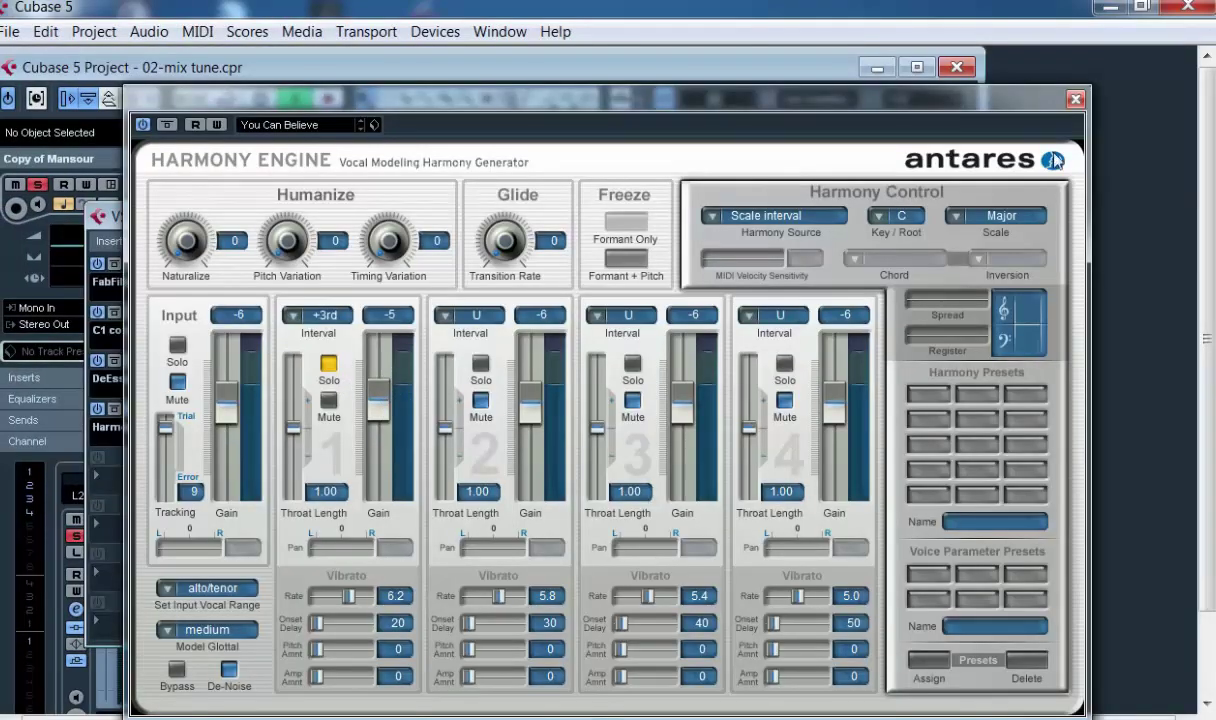
pyautogui.press('Escape')
pyautogui.click(880, 95)
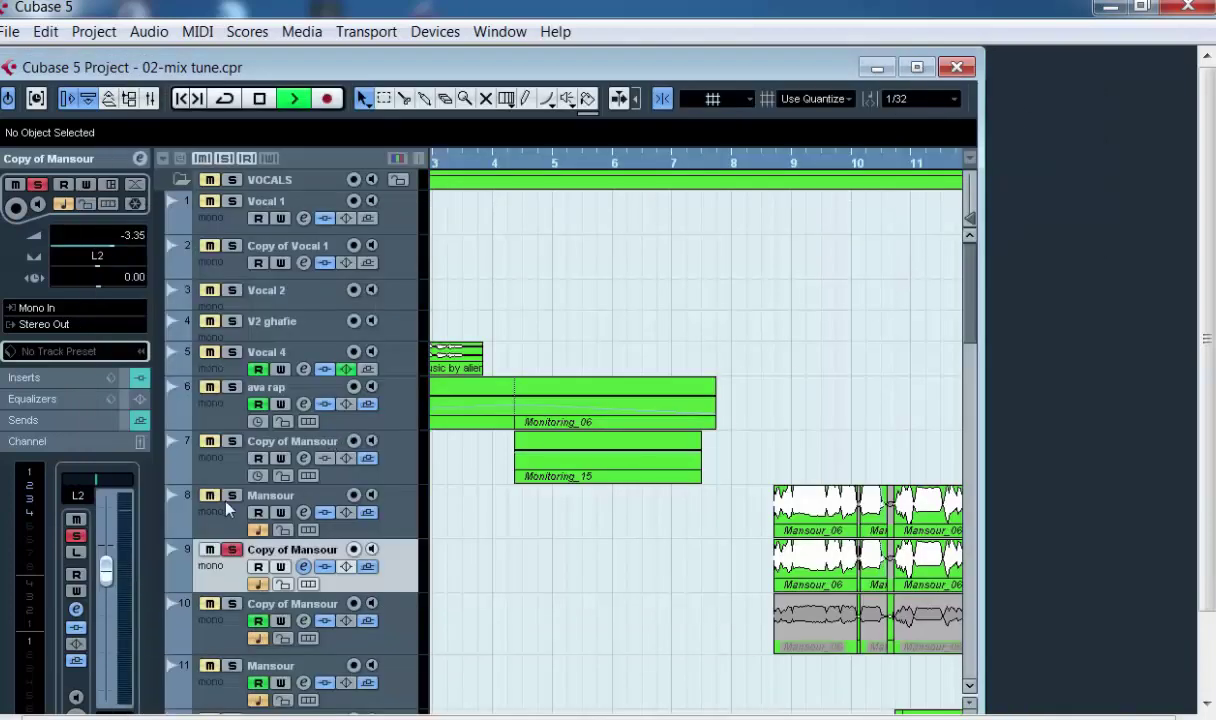
pyautogui.click(917, 67)
# Step: Solo track 8 together with track 9 and play both from just before their first vocal events, then stop
pyautogui.click(758, 130)
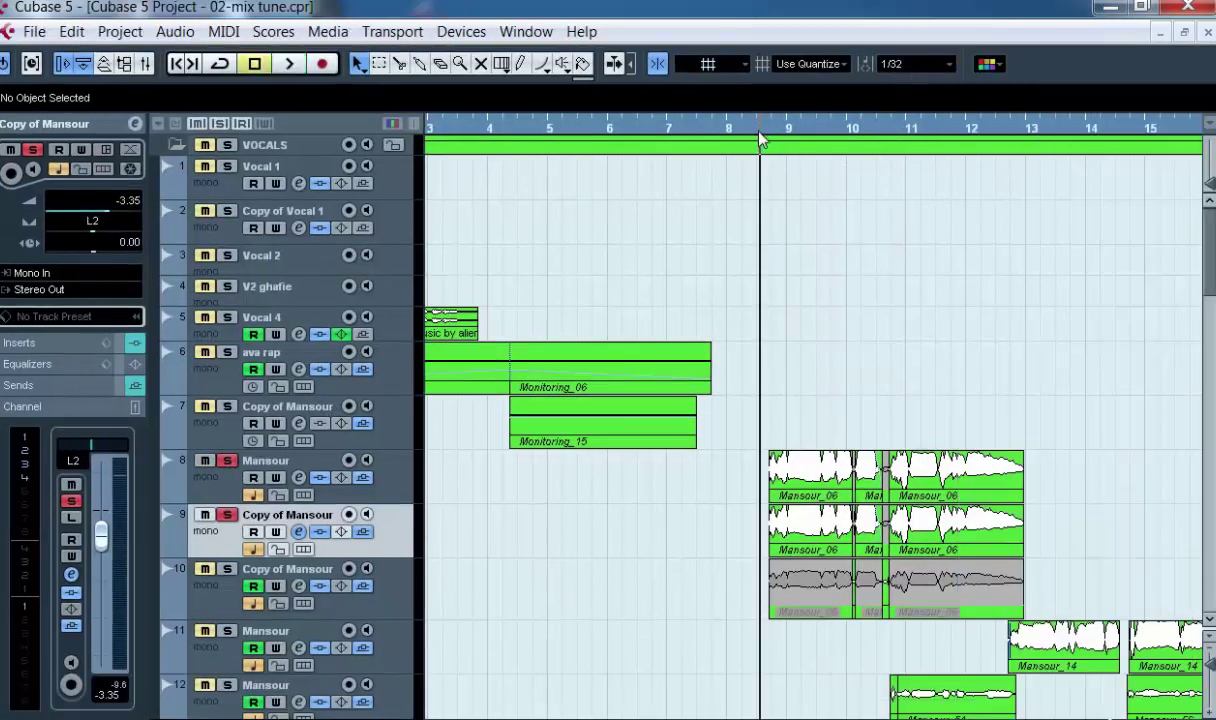
pyautogui.click(289, 64)
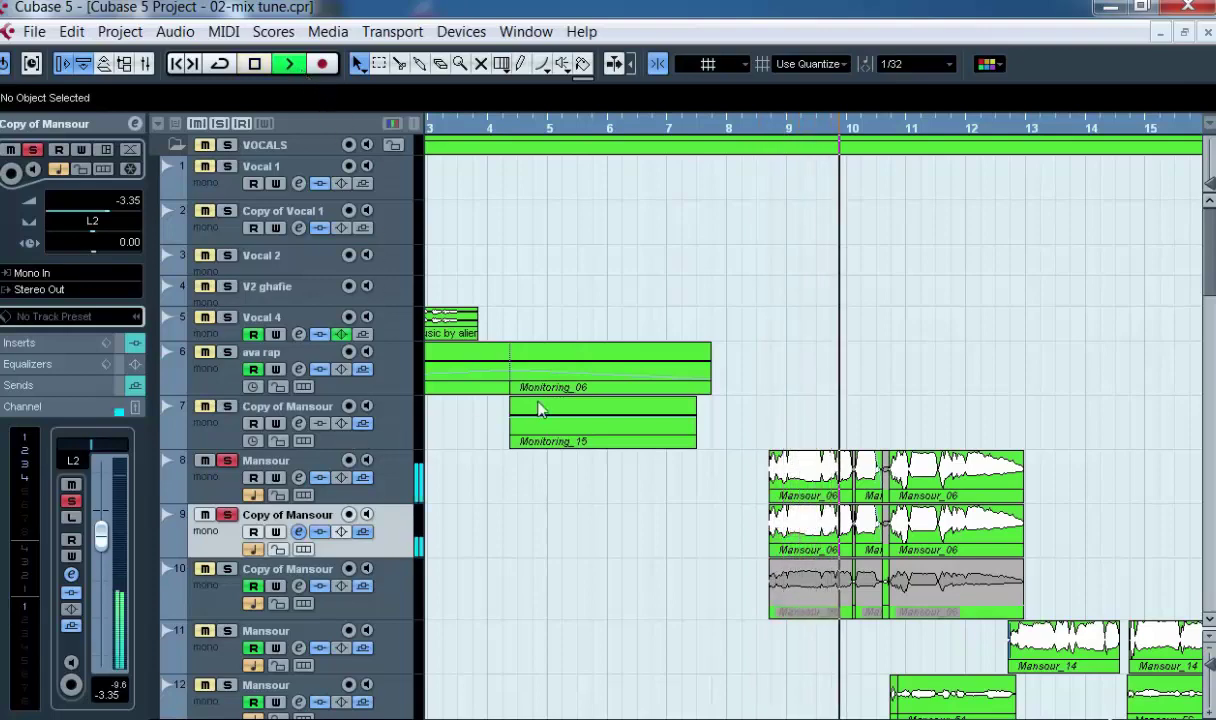
pyautogui.scroll(-2, 560, 380)
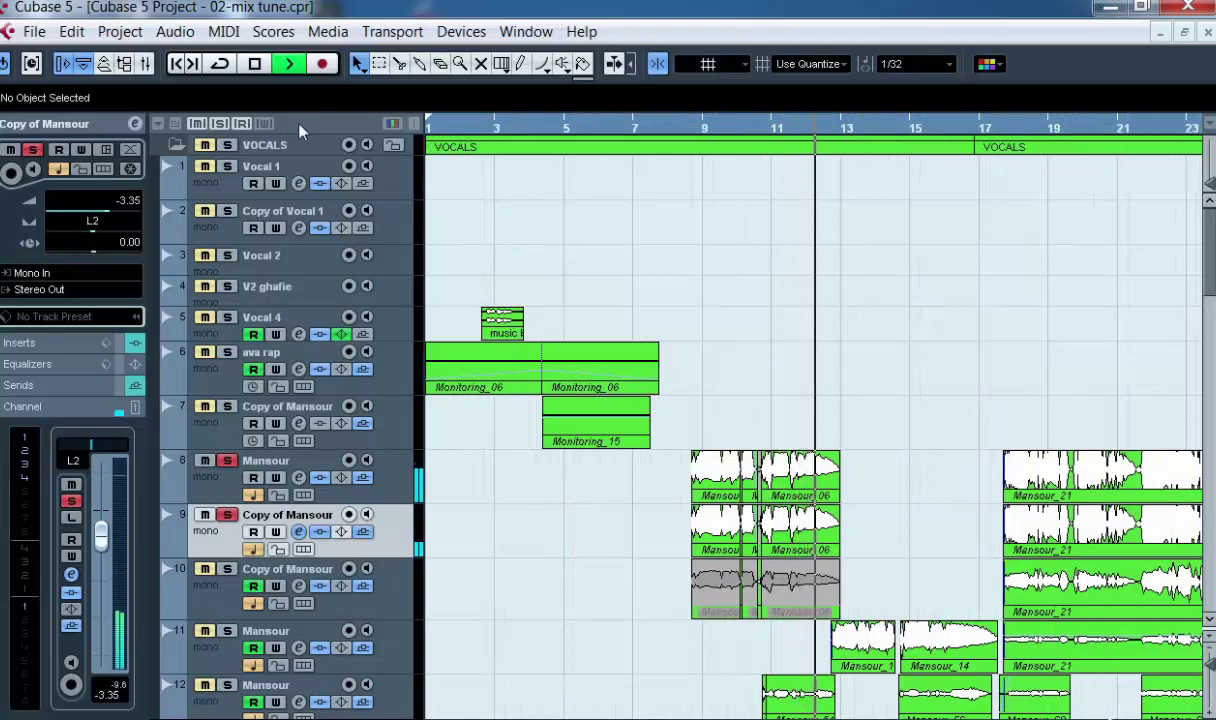
pyautogui.click(256, 64)
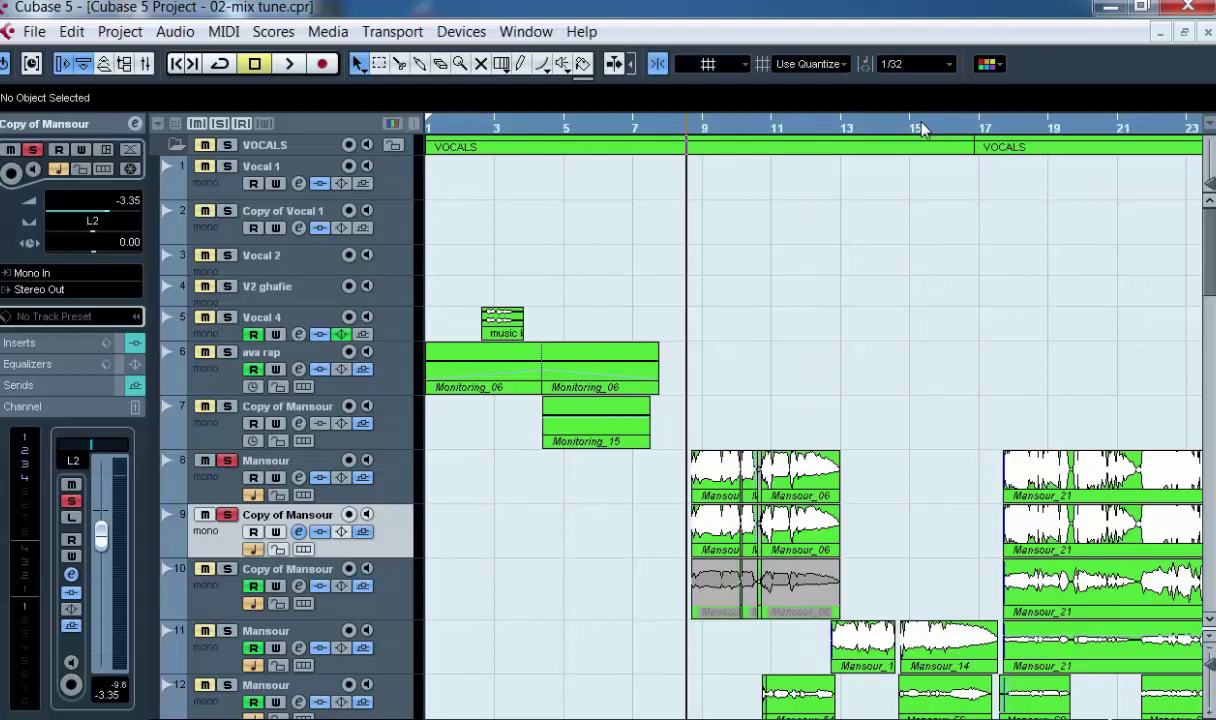
# Step: Move the playback position to just before bar 63, ahead of track 10's vocal event, and clear all track solos
pyautogui.moveTo(1007, 130); pyautogui.dragTo(990, 92)
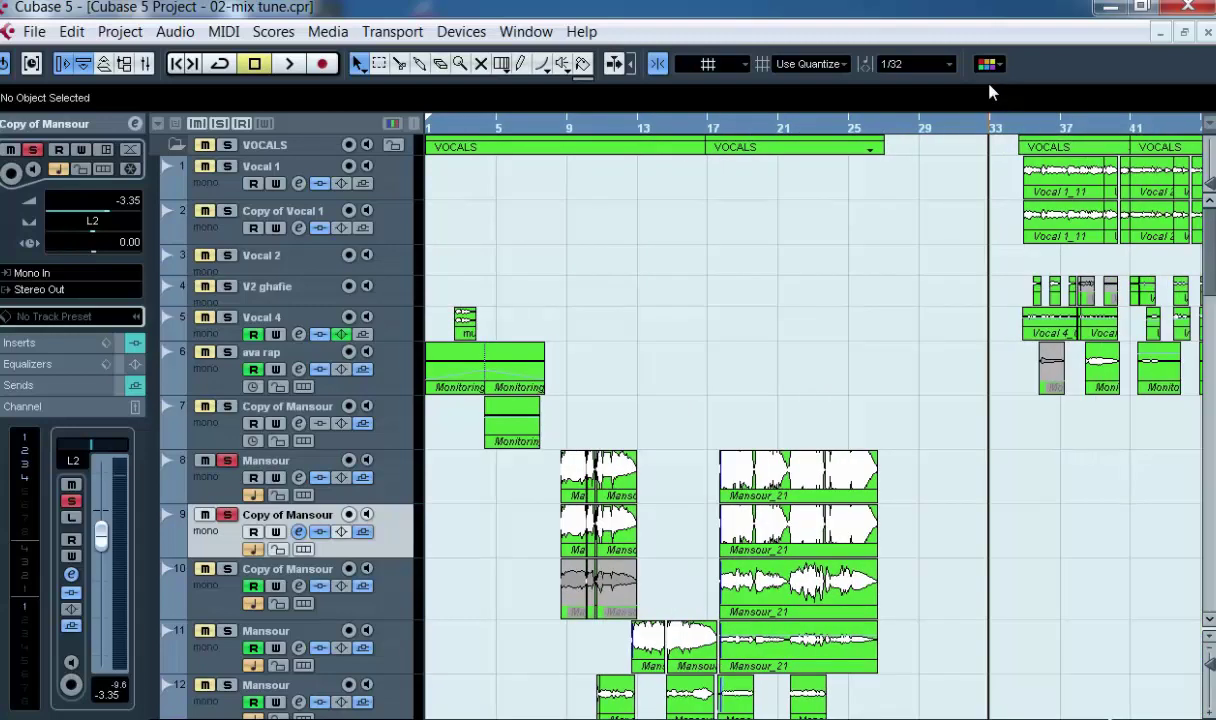
pyautogui.scroll(-8, 947, 195)
pyautogui.scroll(6, 950, 203)
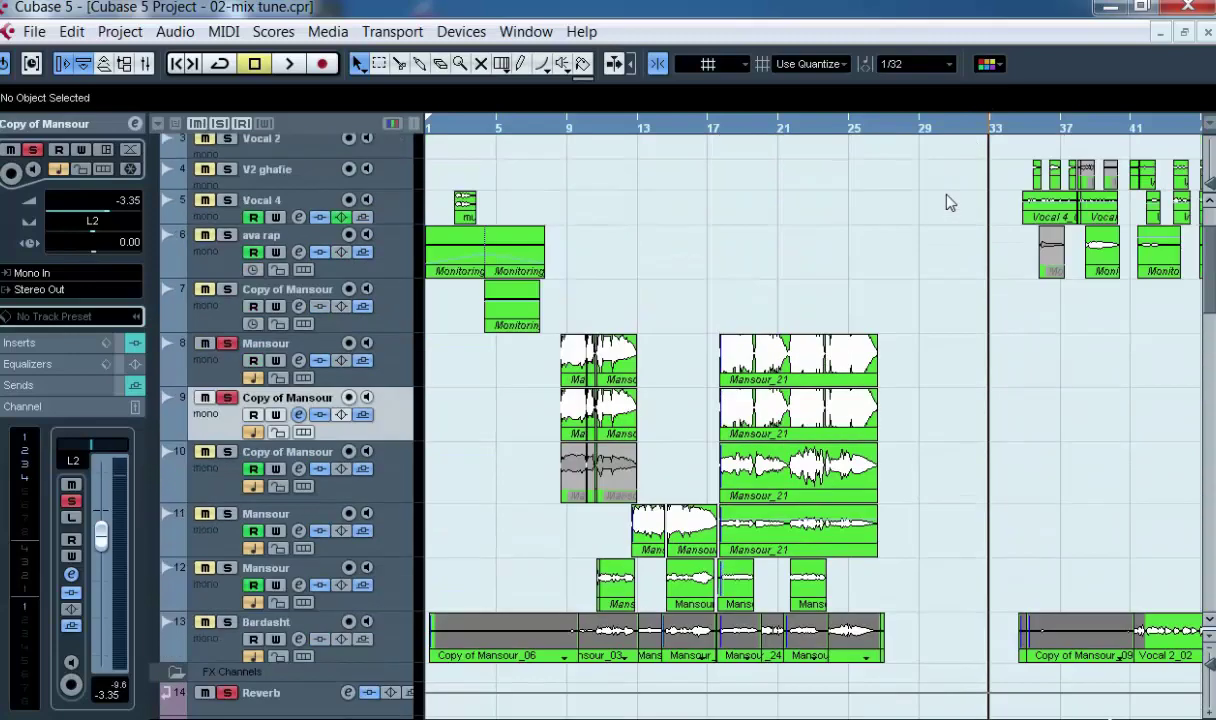
pyautogui.moveTo(1028, 128); pyautogui.dragTo(857, 206)
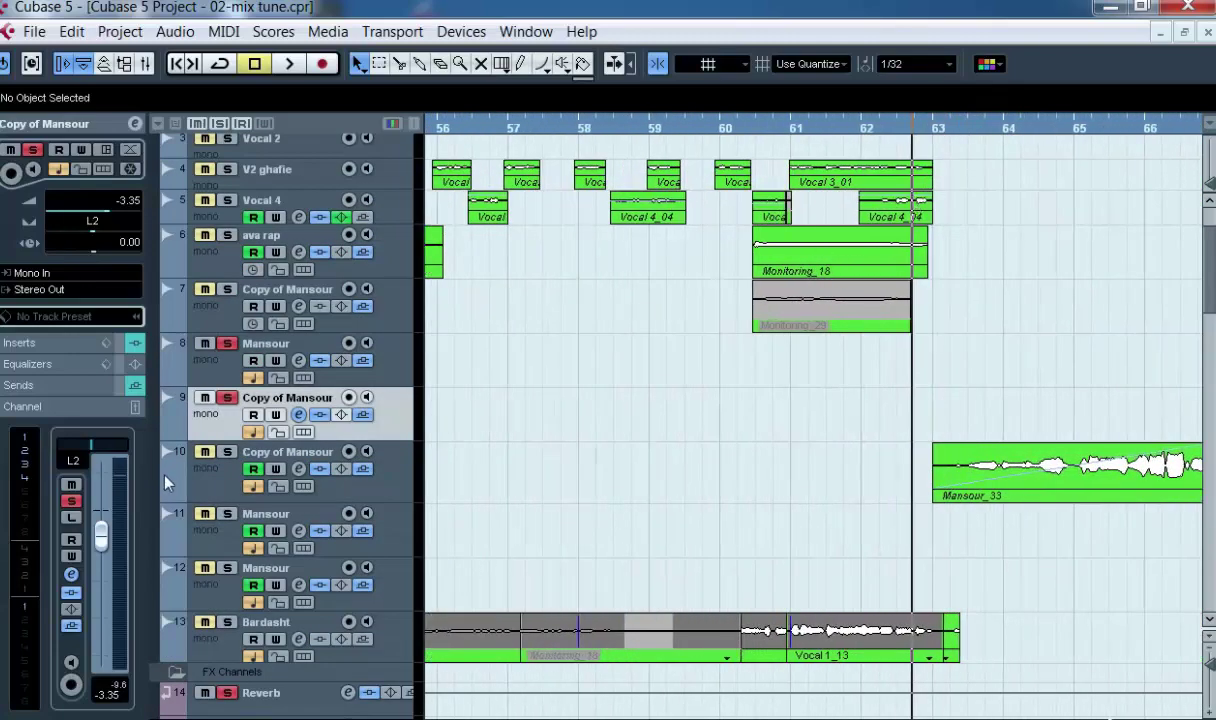
pyautogui.click(219, 123)
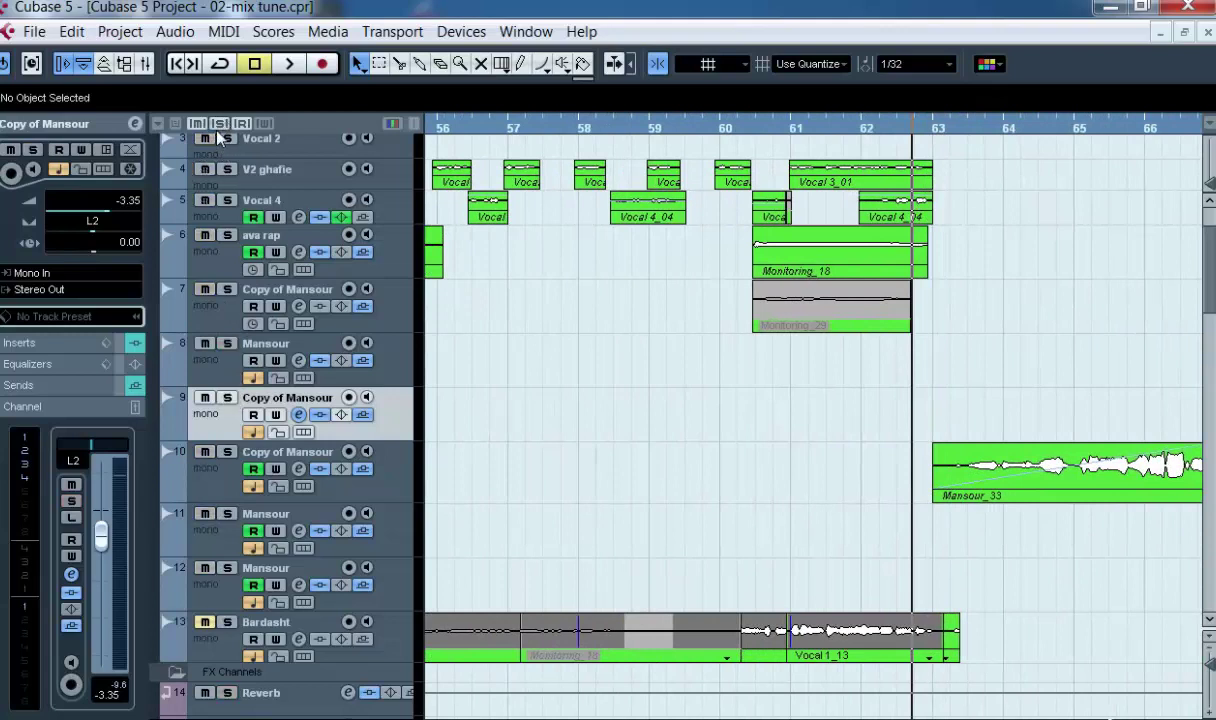
# Step: Select and solo track 10, play its vocal event starting at bar 63, and stop playback
pyautogui.click(210, 480)
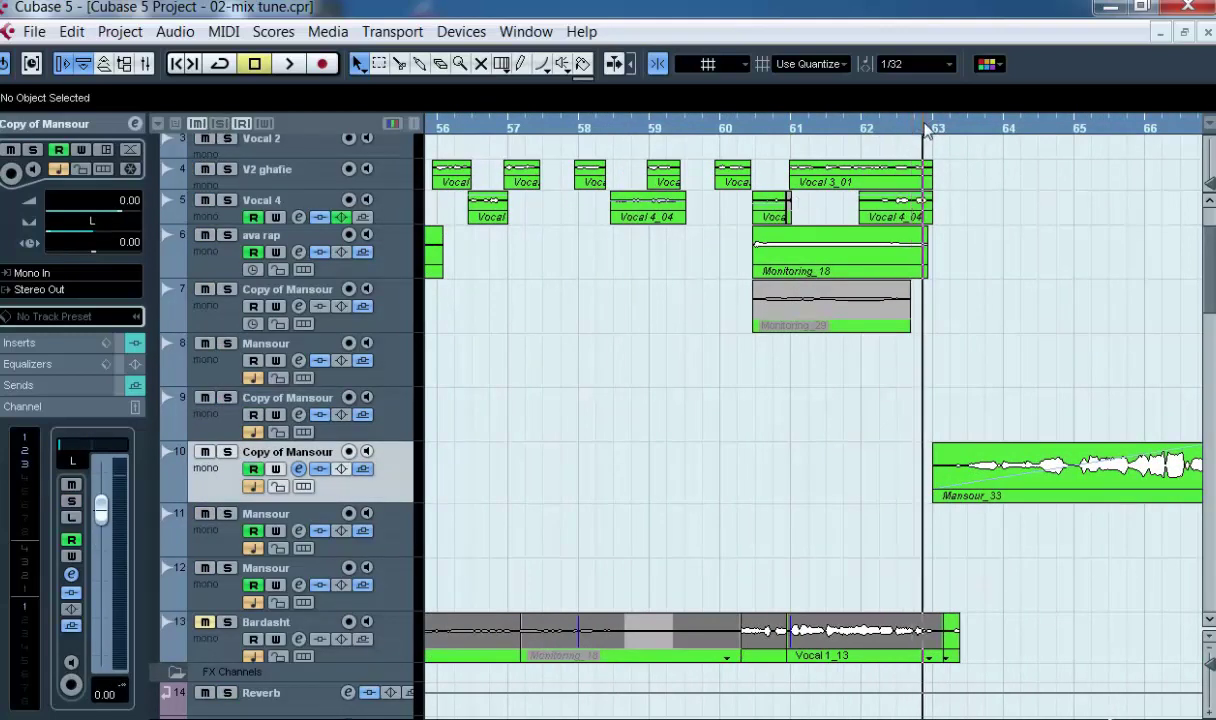
pyautogui.press('space')
pyautogui.press('s')
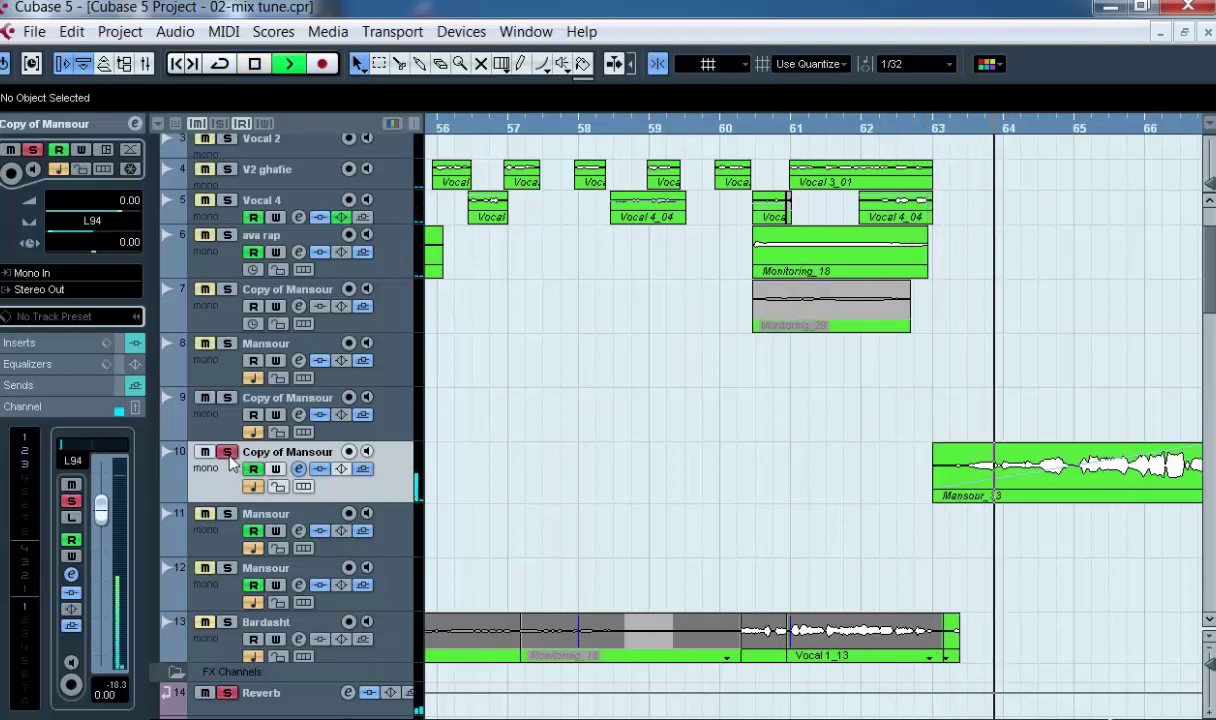
pyautogui.press('g')
pyautogui.press('g')
pyautogui.press('g')
pyautogui.press('g')
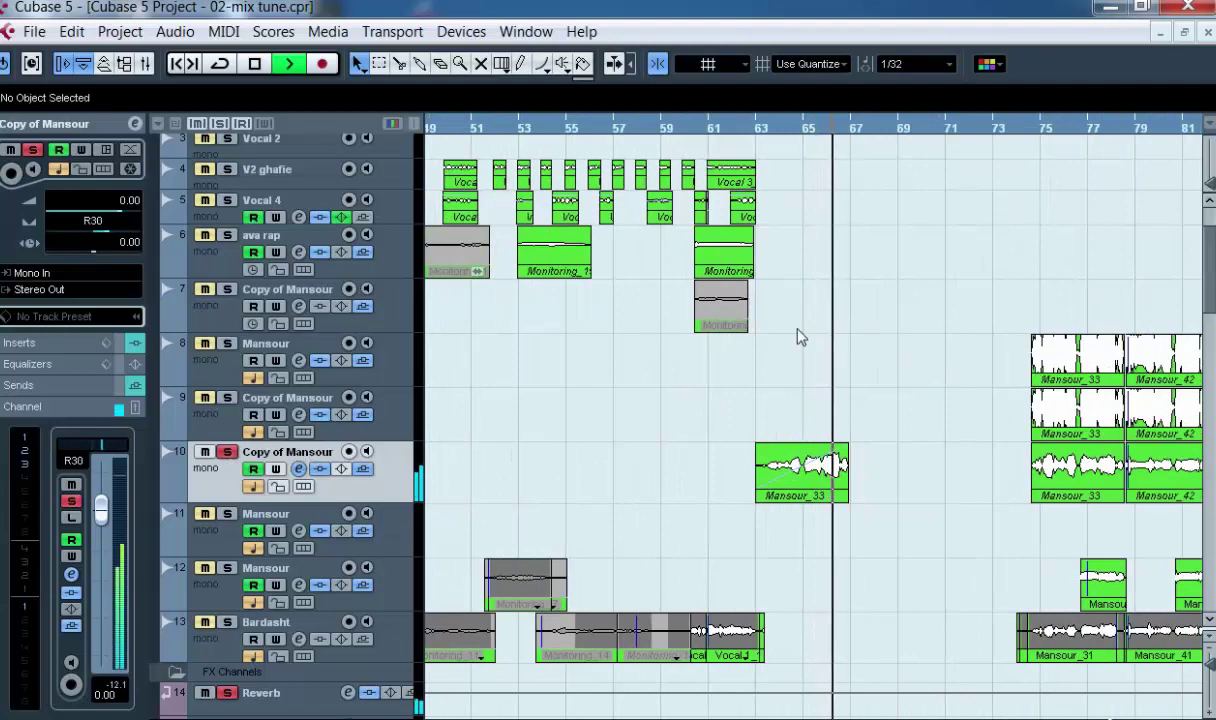
pyautogui.press('space')
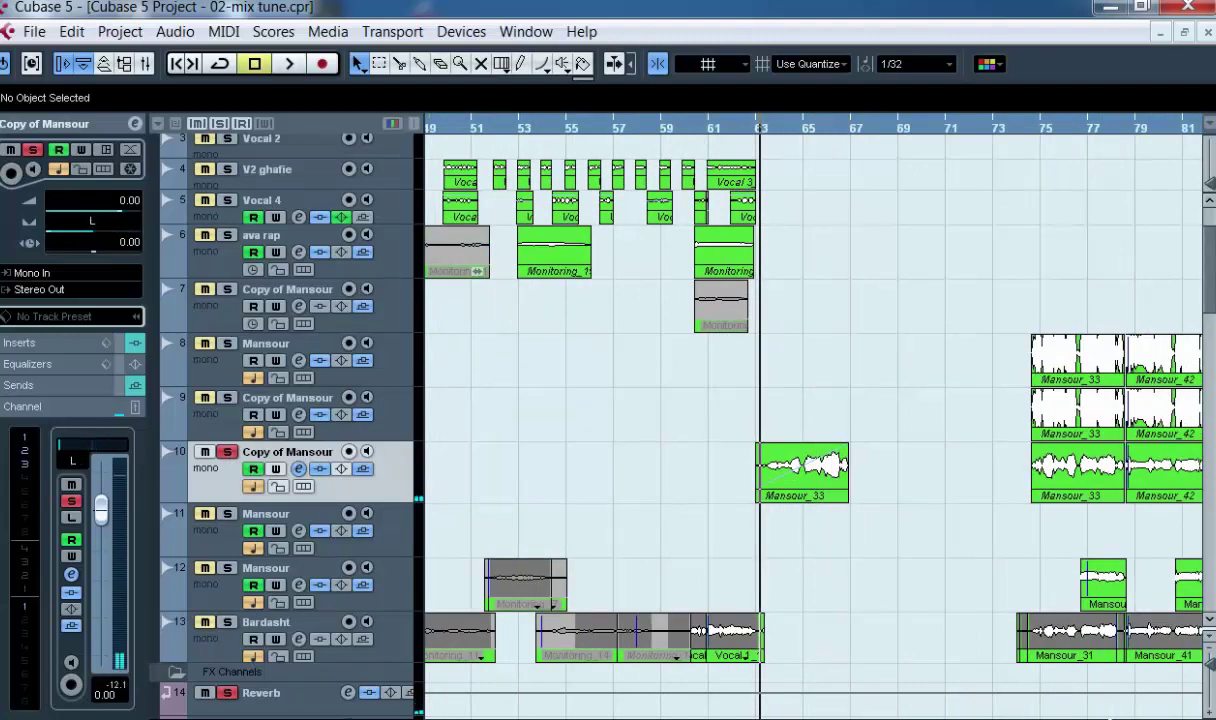
# Step: Switch to the media player and play the finished song "Ye soal" from partway through
pyautogui.hotkey('alt', 'Tab')
pyautogui.click(476, 519)
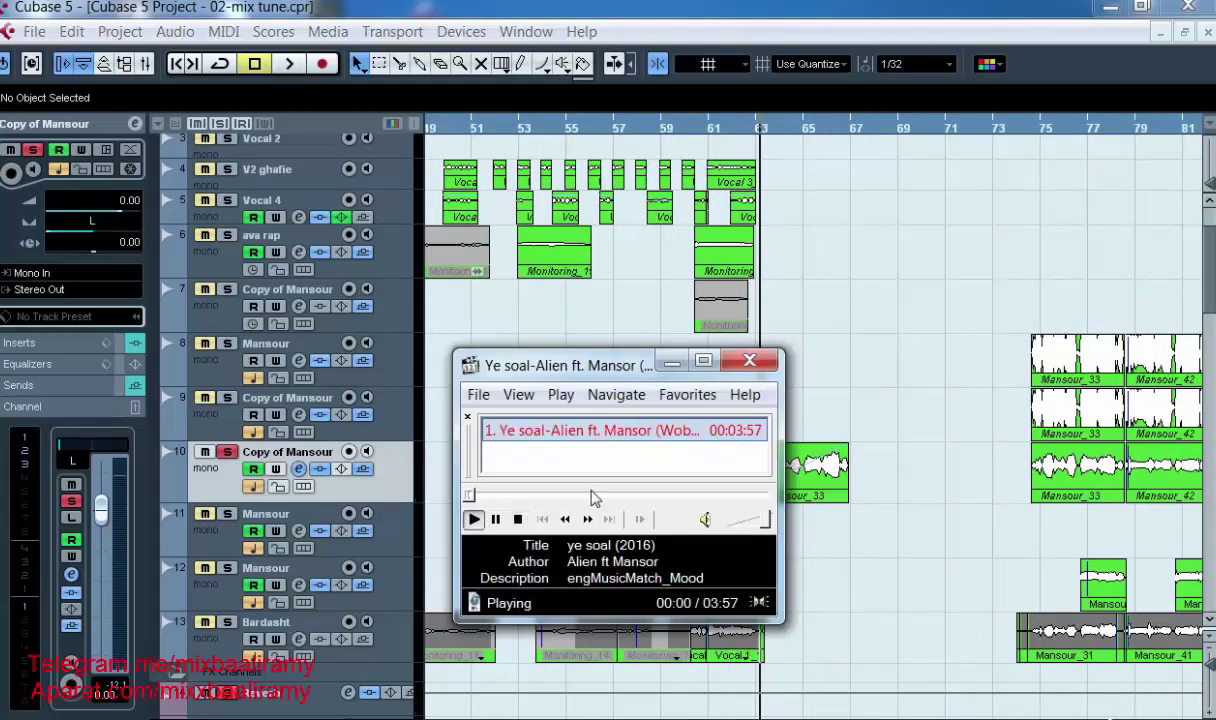
pyautogui.click(593, 495)
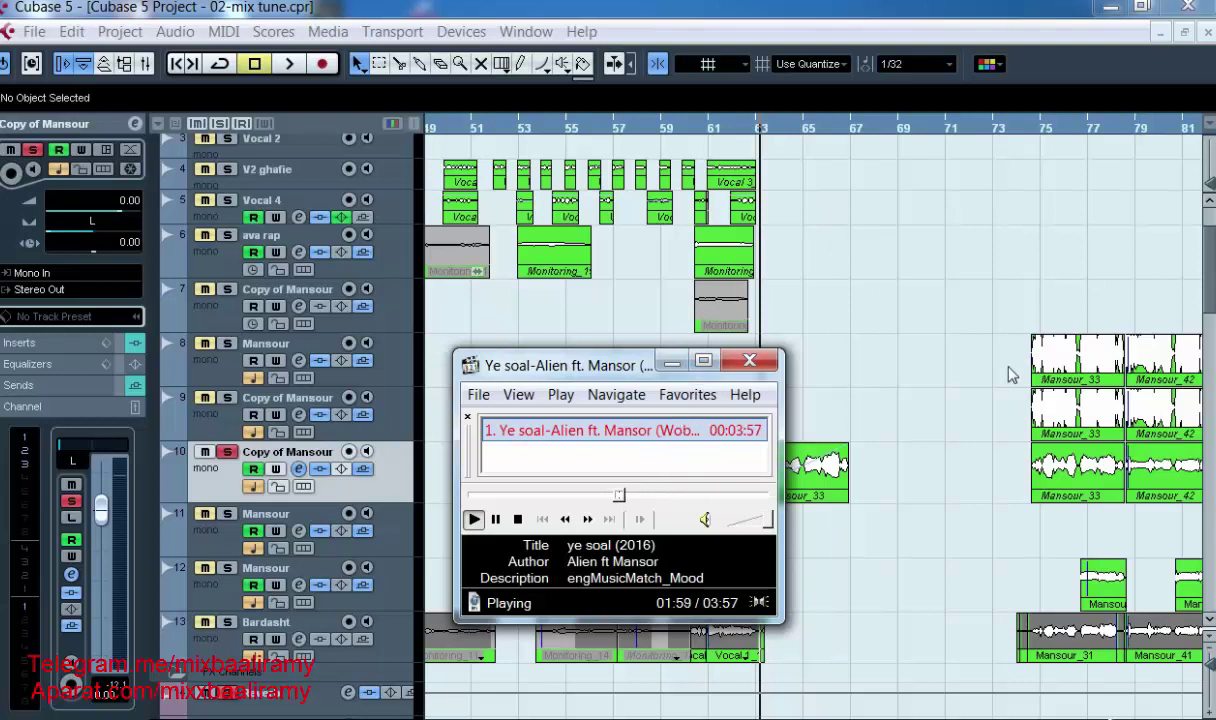
# Step: Show the Telegram channel's info page, minimize it, and stop the song in the media player
pyautogui.hotkey('alt', 'Tab')
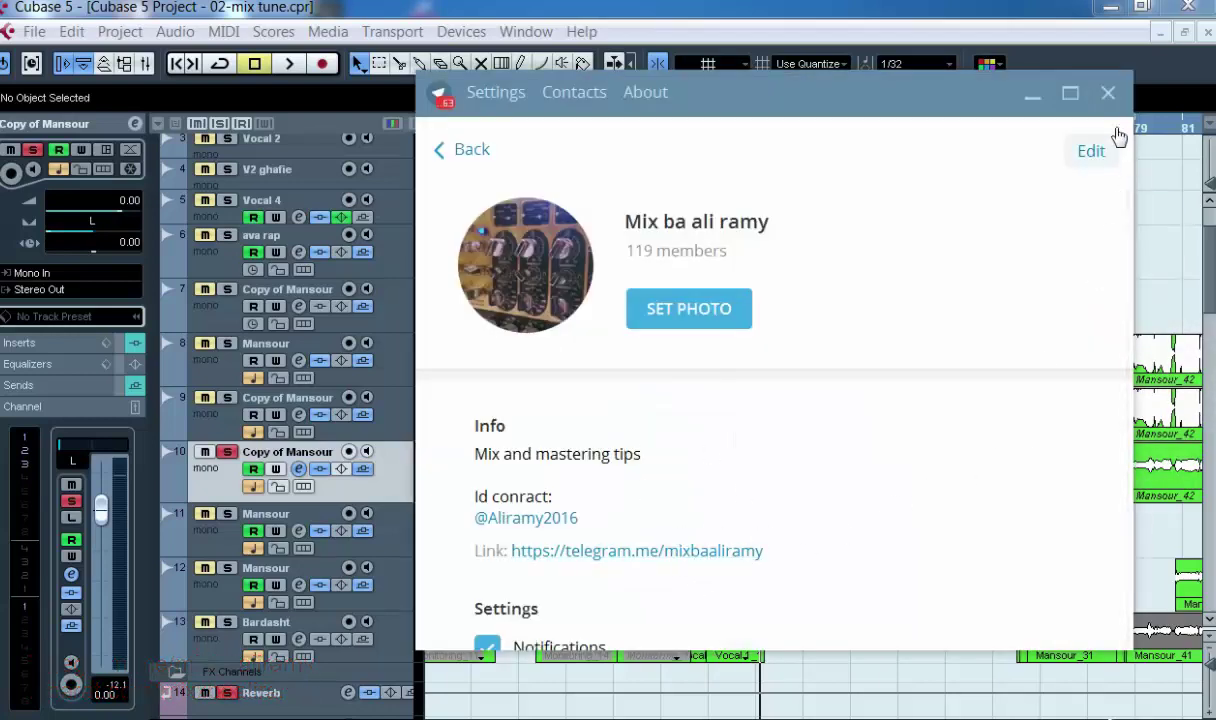
pyautogui.click(1032, 93)
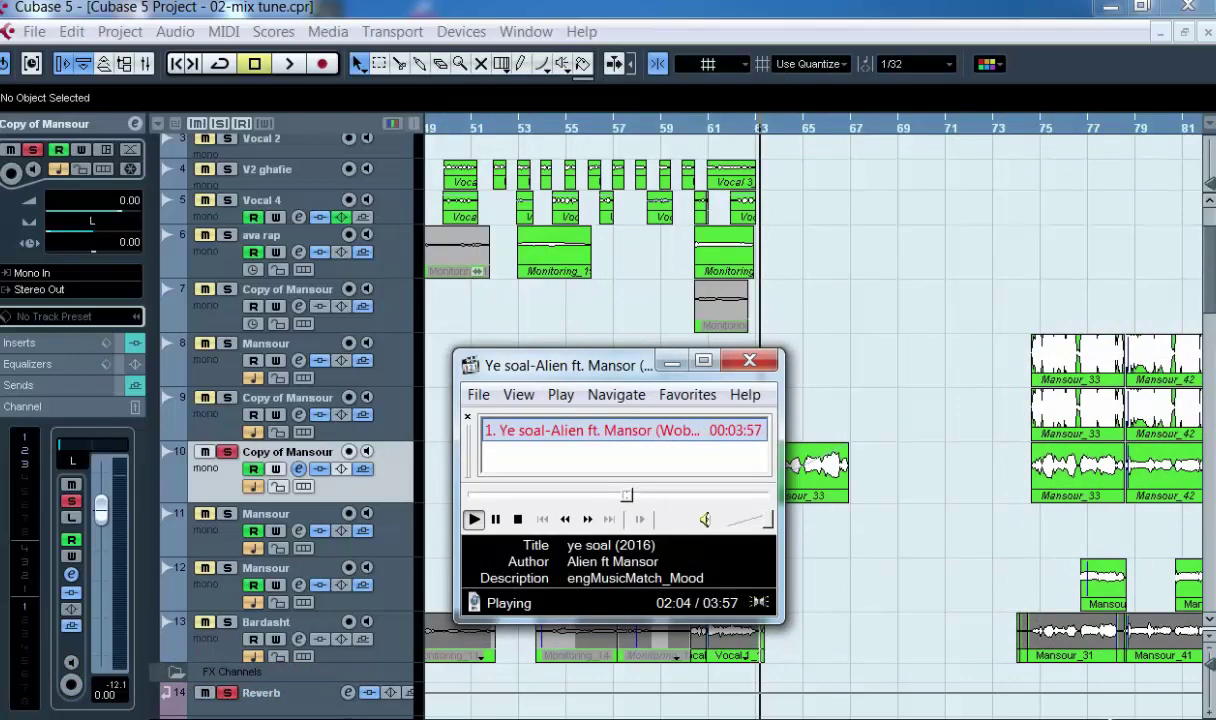
pyautogui.click(517, 519)
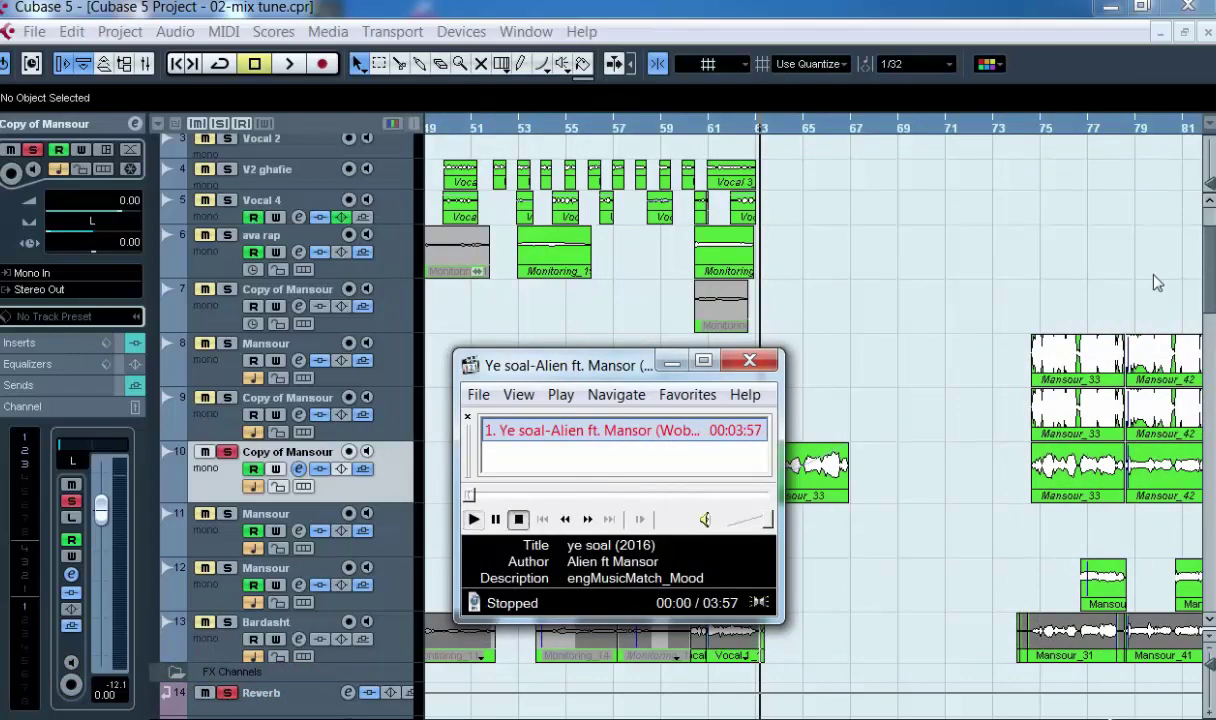